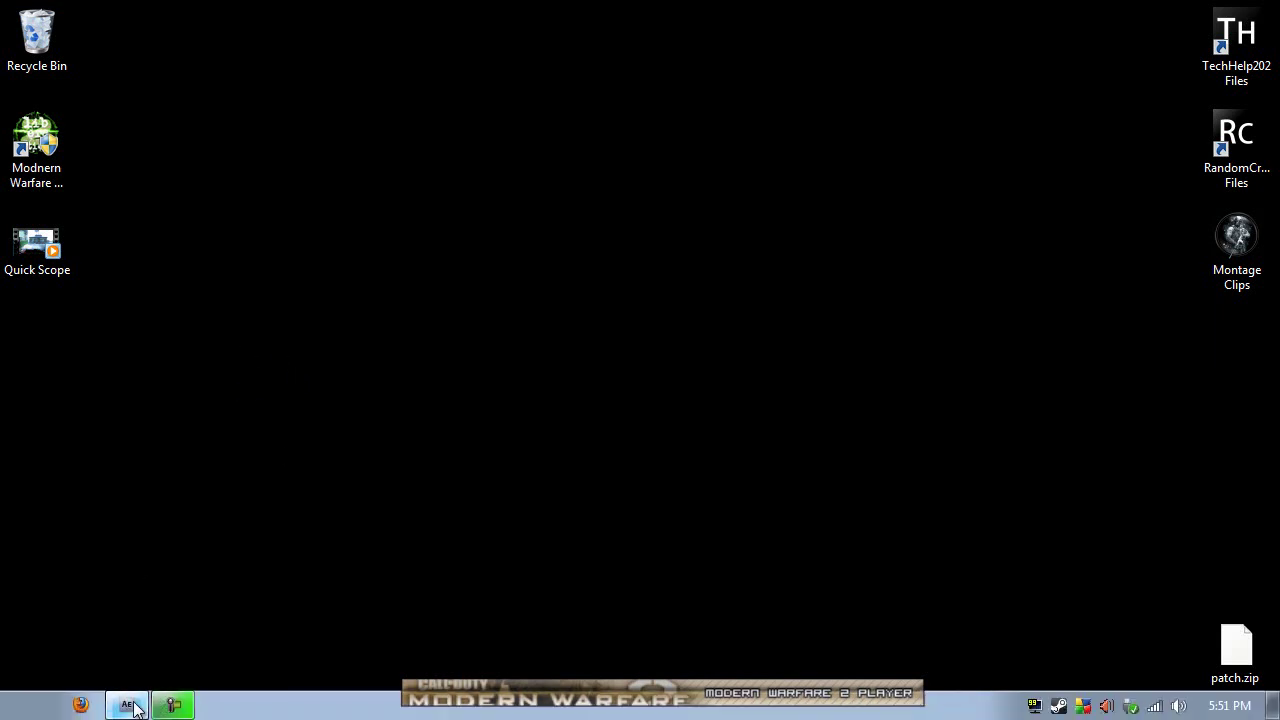
Bring After Effects back up and restore down its window so the desktop clip icons show.
{"action": "left_click", "coordinate": [130, 708]}
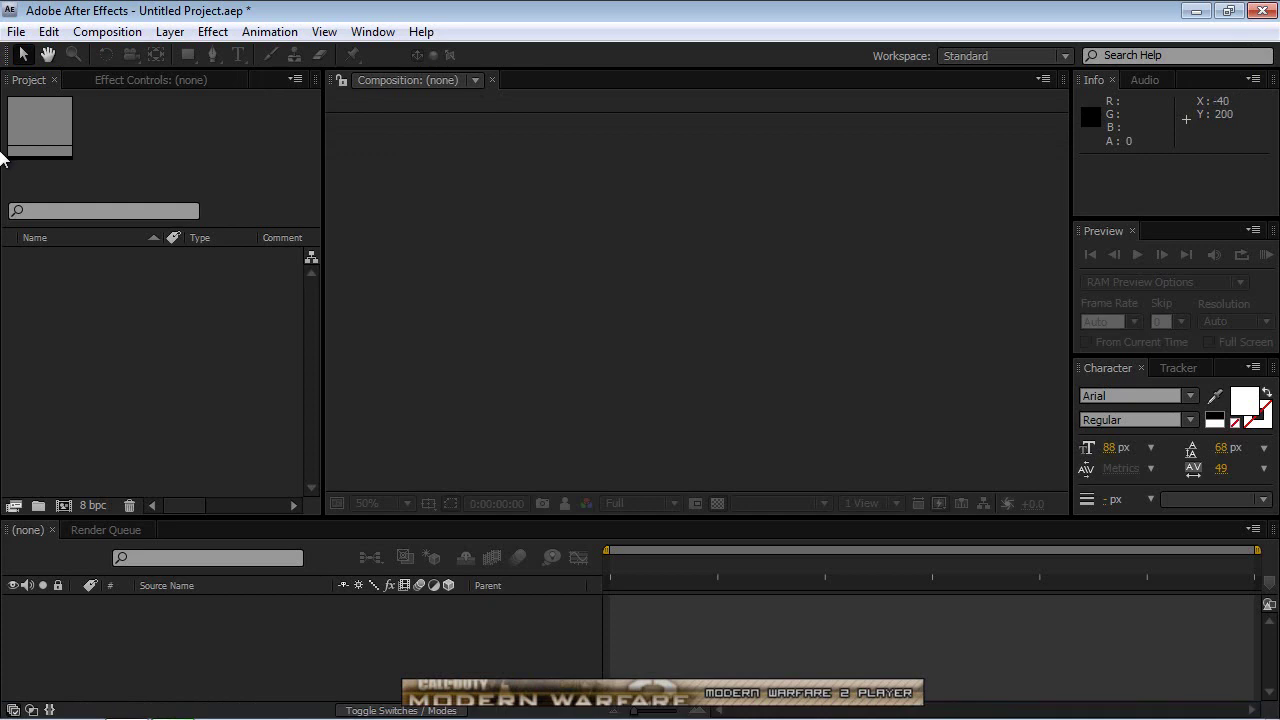
{"action": "left_click", "coordinate": [212, 32]}
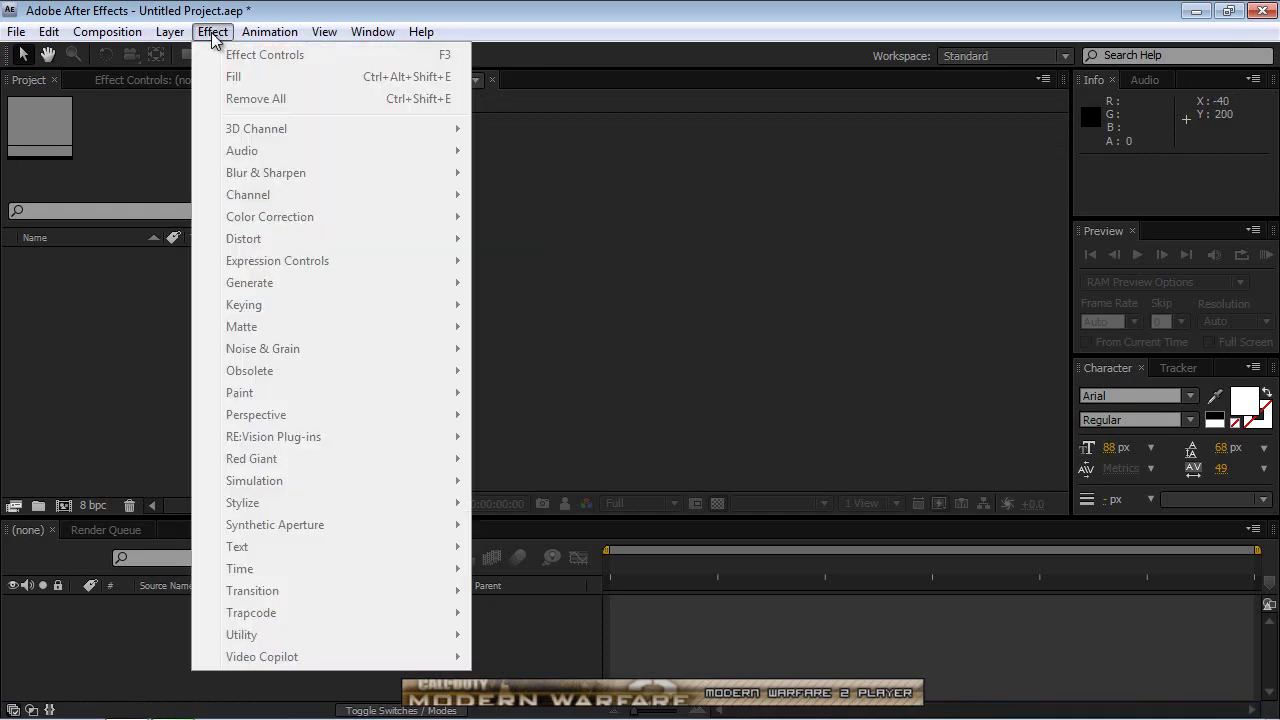
{"action": "left_click", "coordinate": [76, 386]}
{"action": "left_click", "coordinate": [1228, 11]}
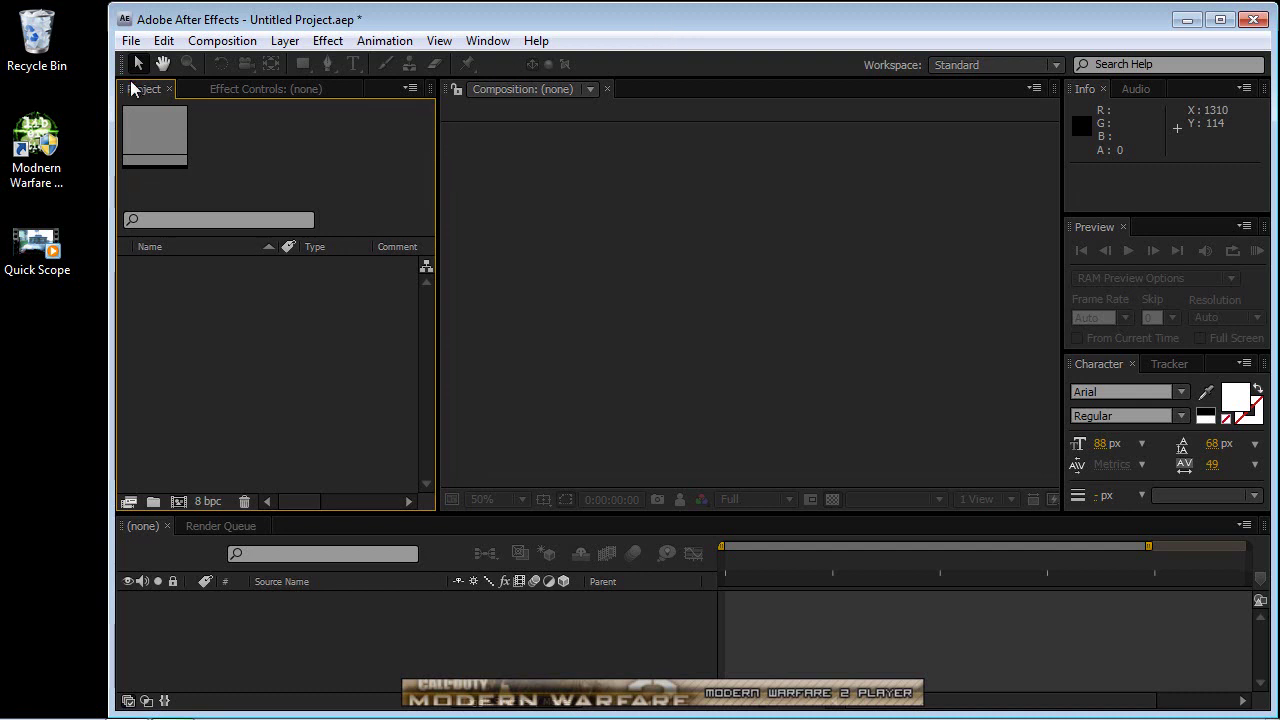
Import Quick Scope.wmv from the desktop and build a Quick Scope composition from it.
{"action": "left_click_drag", "start_coordinate": [86, 5], "coordinate": [2, 372]}
{"action": "left_click", "coordinate": [22, 252]}
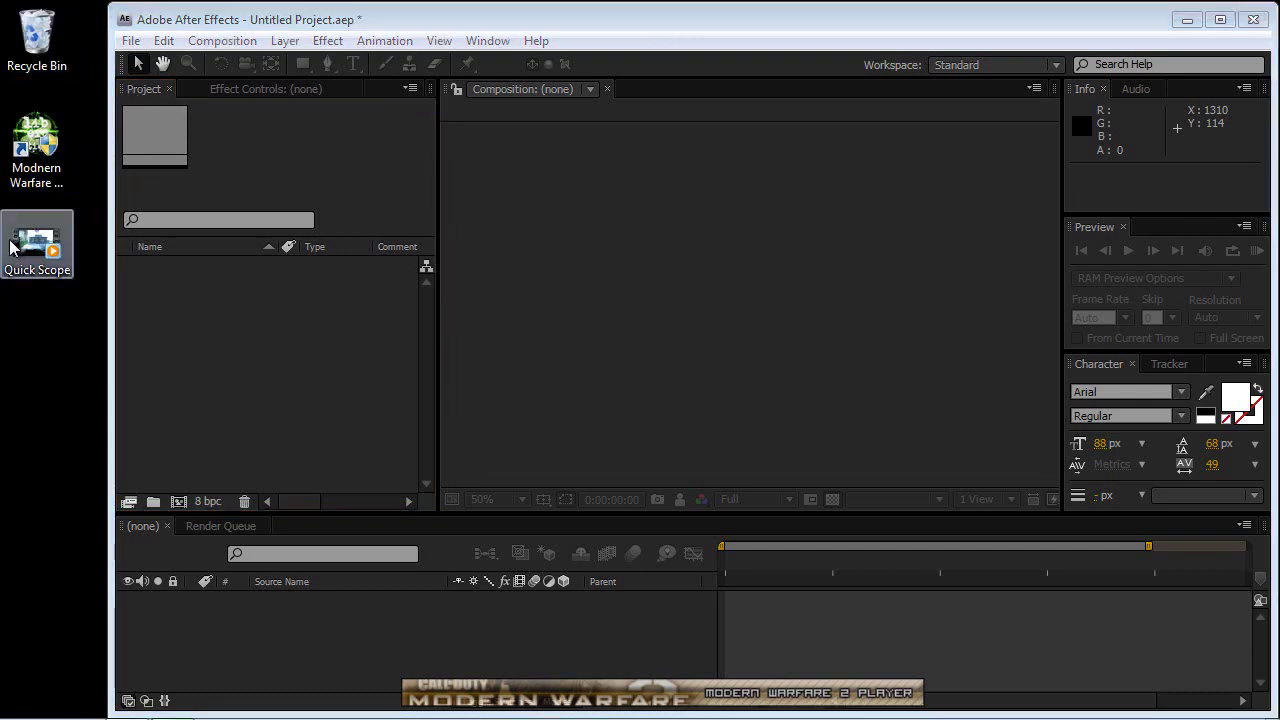
{"action": "left_click_drag", "start_coordinate": [20, 258], "coordinate": [196, 469]}
{"action": "left_click", "coordinate": [1221, 18]}
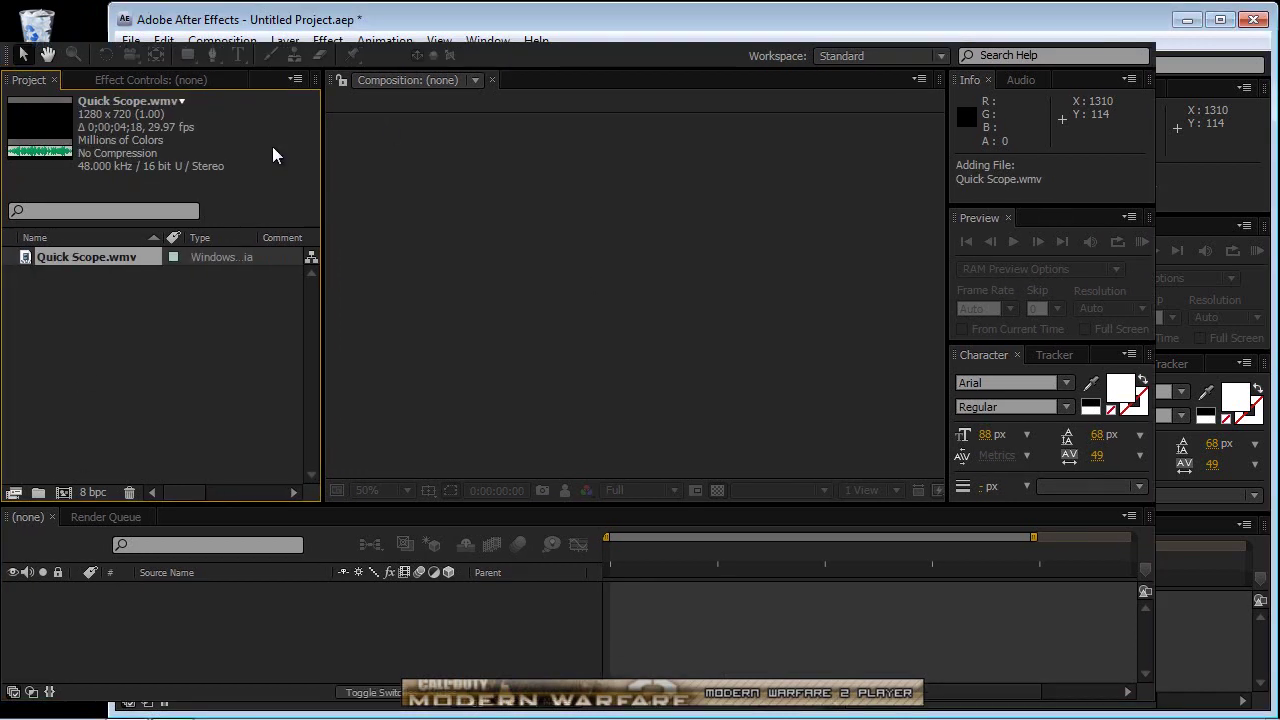
{"action": "left_click_drag", "start_coordinate": [60, 258], "coordinate": [110, 640]}
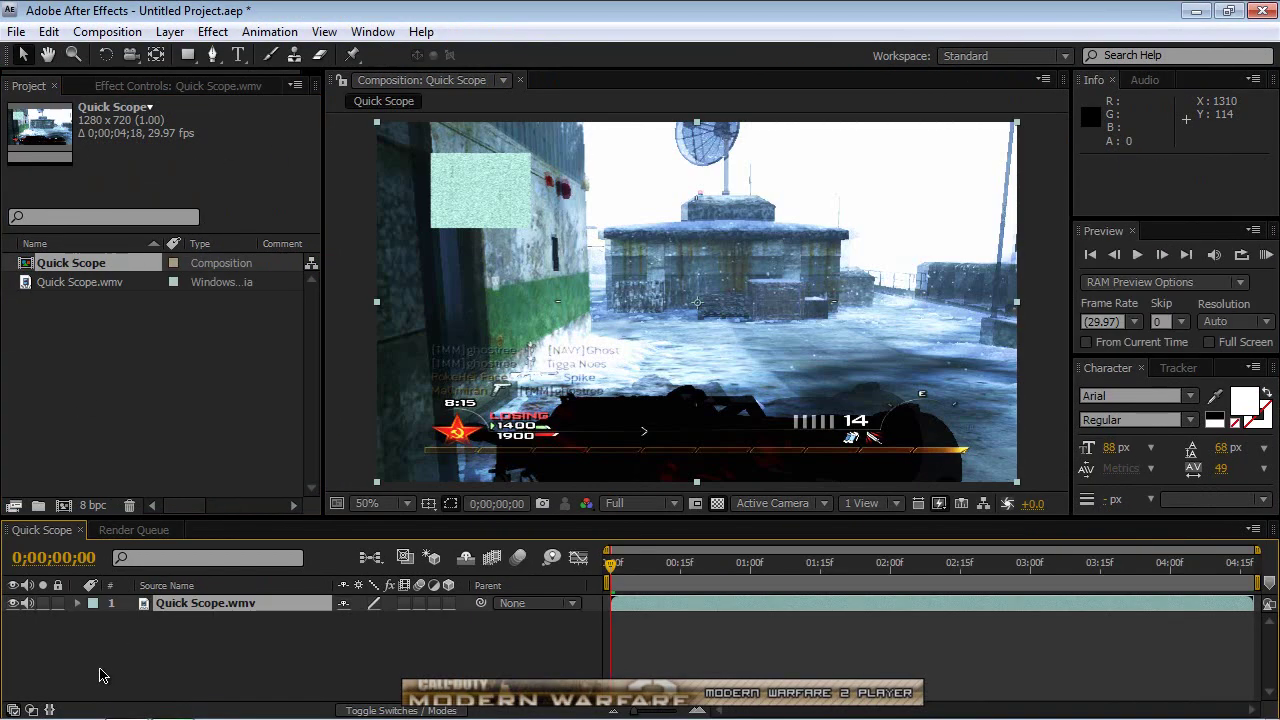
Set the Quick Scope composition duration to 0;00;15;00 and enable time remapping on its layer.
{"action": "left_click", "coordinate": [107, 32]}
{"action": "left_click", "coordinate": [130, 85]}
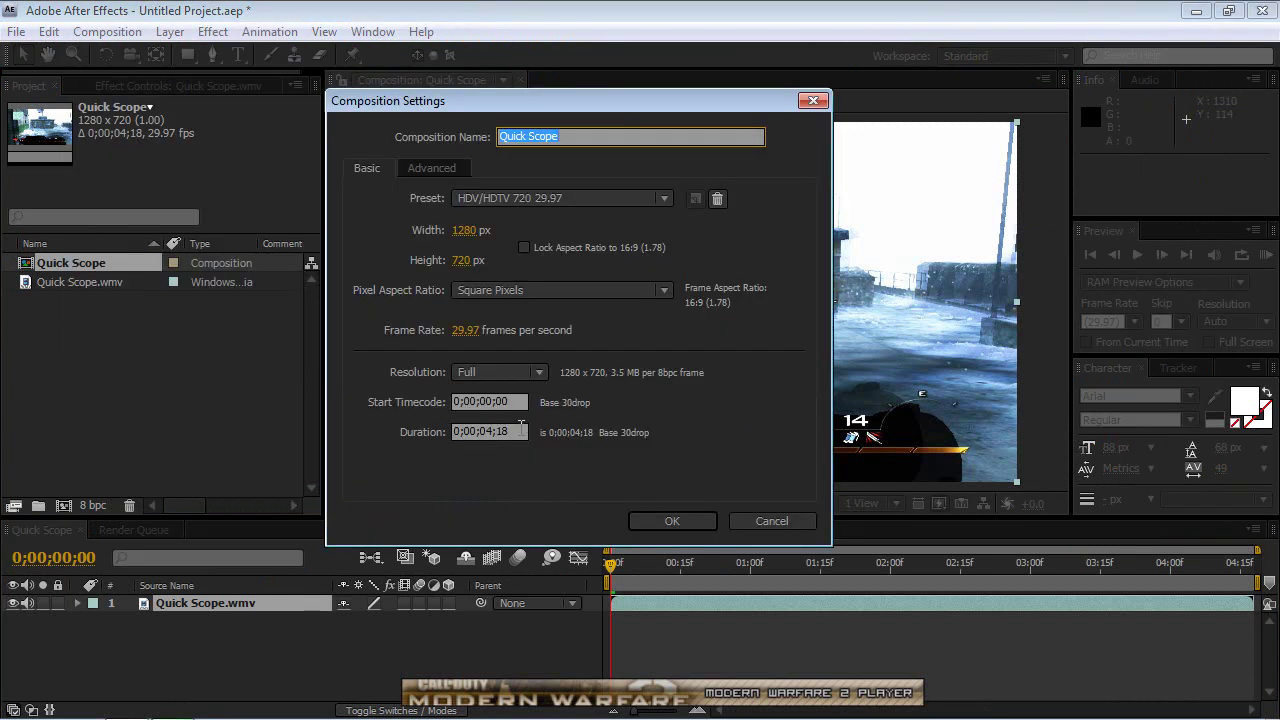
{"action": "left_click_drag", "start_coordinate": [520, 430], "coordinate": [476, 423]}
{"action": "type", "text": "15;"}
{"action": "key", "text": "Return"}
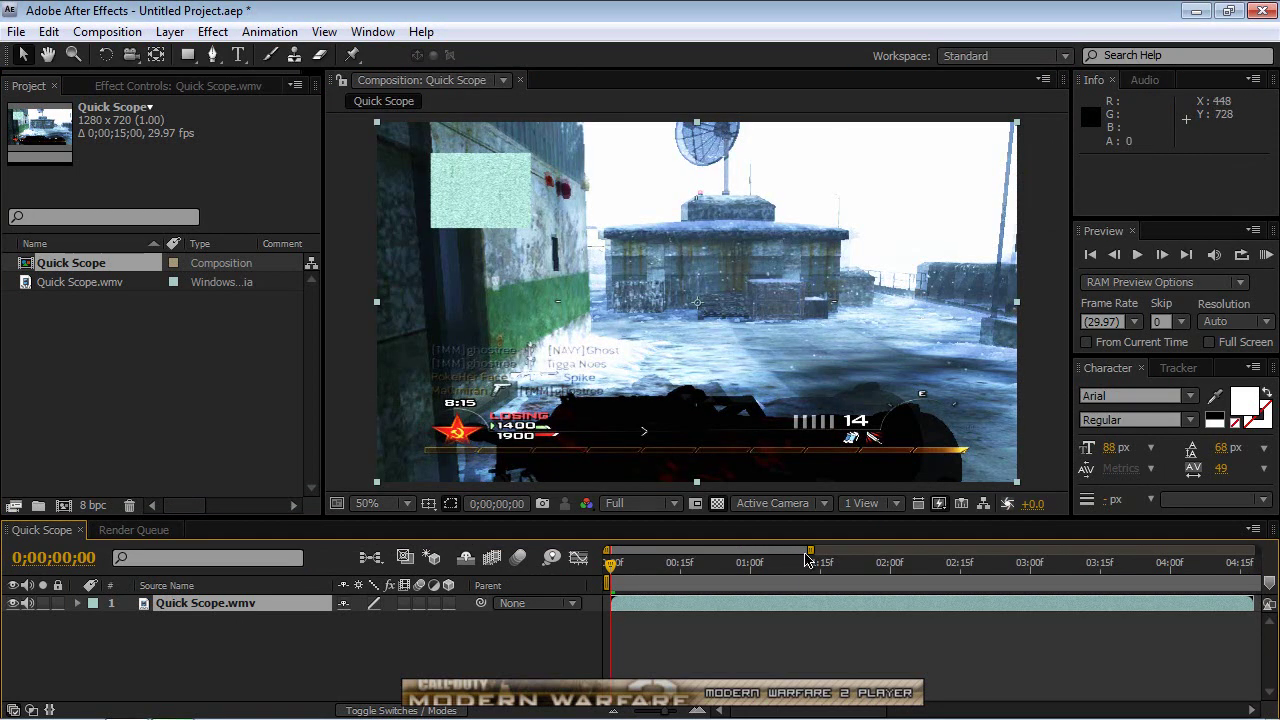
{"action": "left_click_drag", "start_coordinate": [810, 550], "coordinate": [1257, 550]}
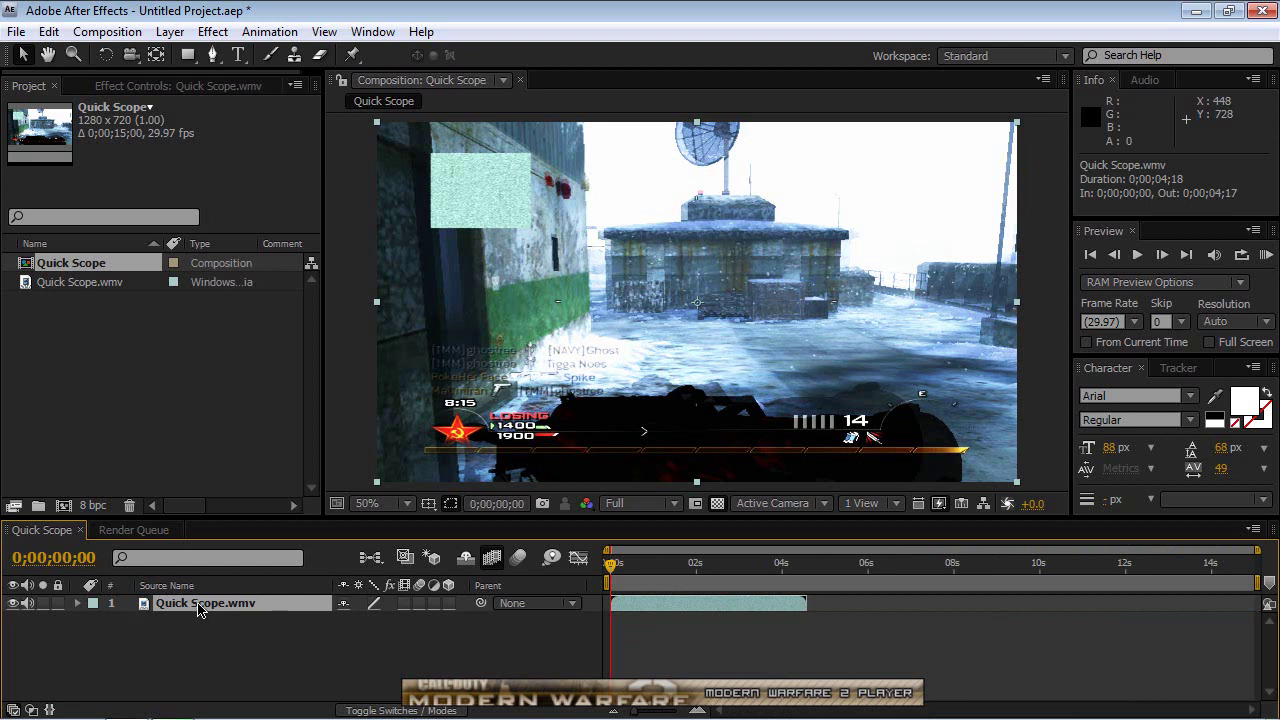
{"action": "key", "text": "ctrl+alt+t"}
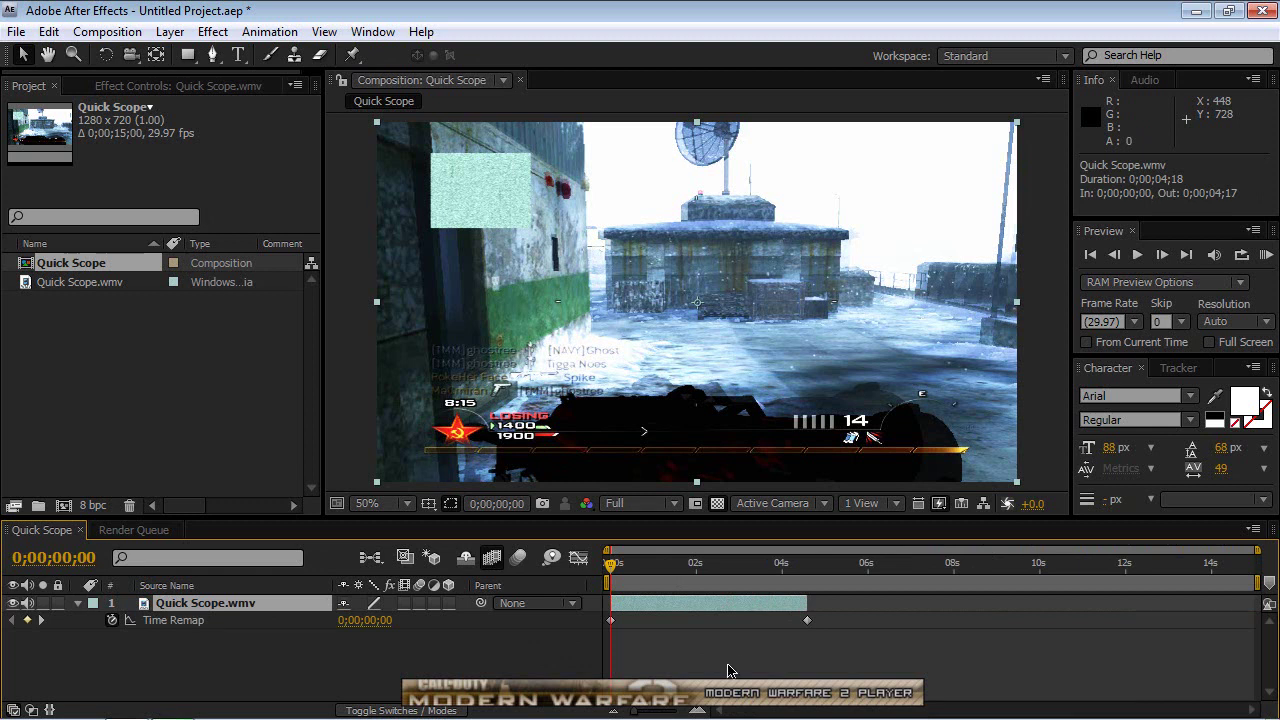
Move the current time to 0;00;03;05, where the slowdown begins.
{"action": "left_click", "coordinate": [725, 568]}
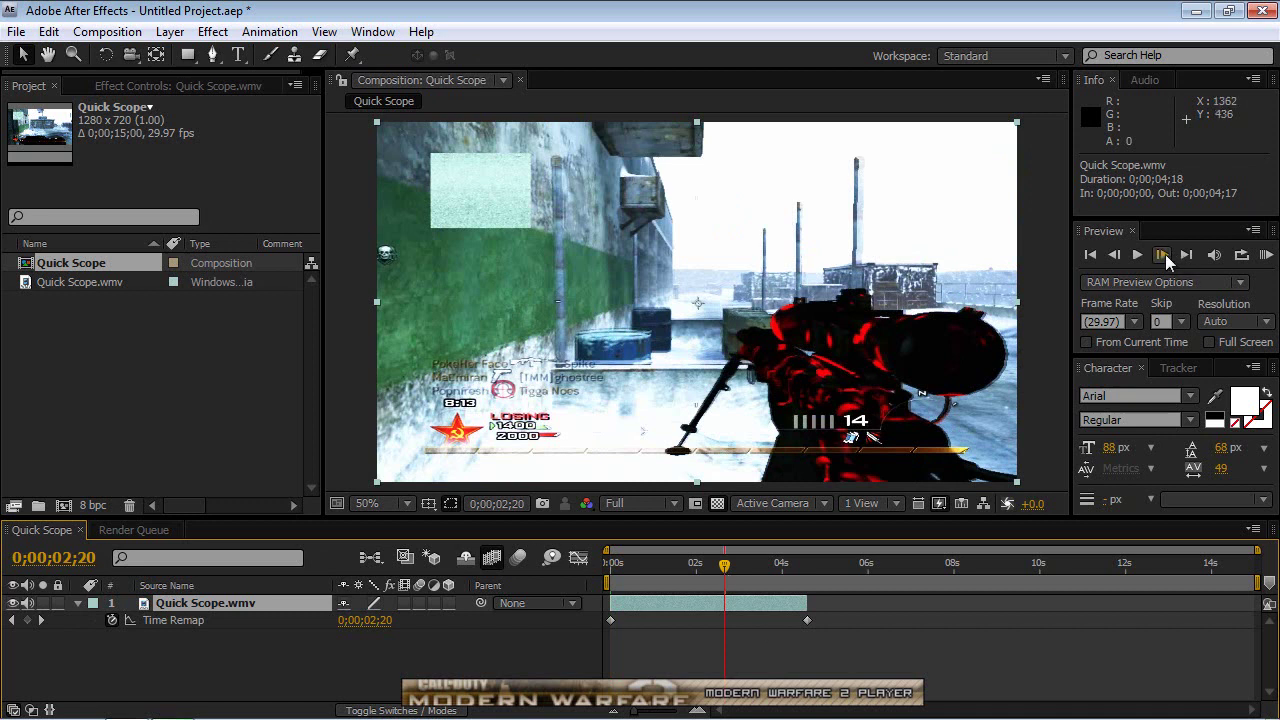
{"action": "left_click", "coordinate": [1163, 255]}
{"action": "left_click", "coordinate": [1163, 255]}
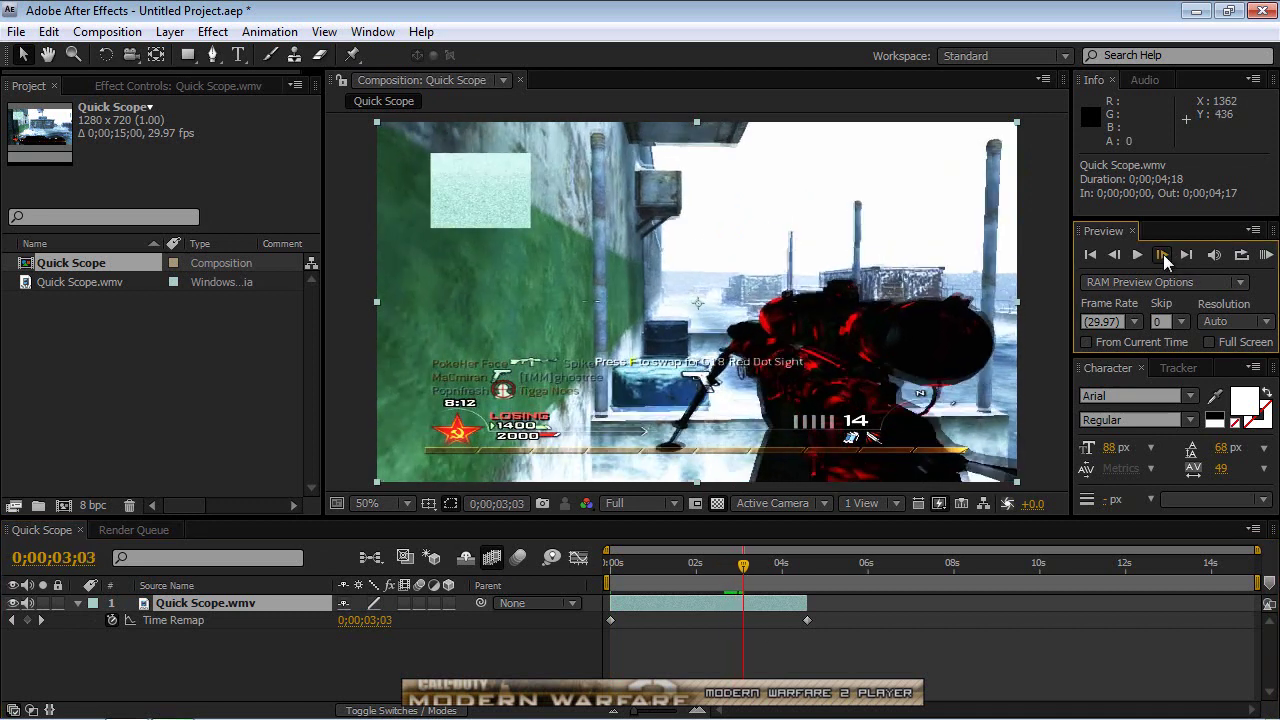
{"action": "left_click", "coordinate": [1163, 255]}
{"action": "left_click", "coordinate": [1114, 255]}
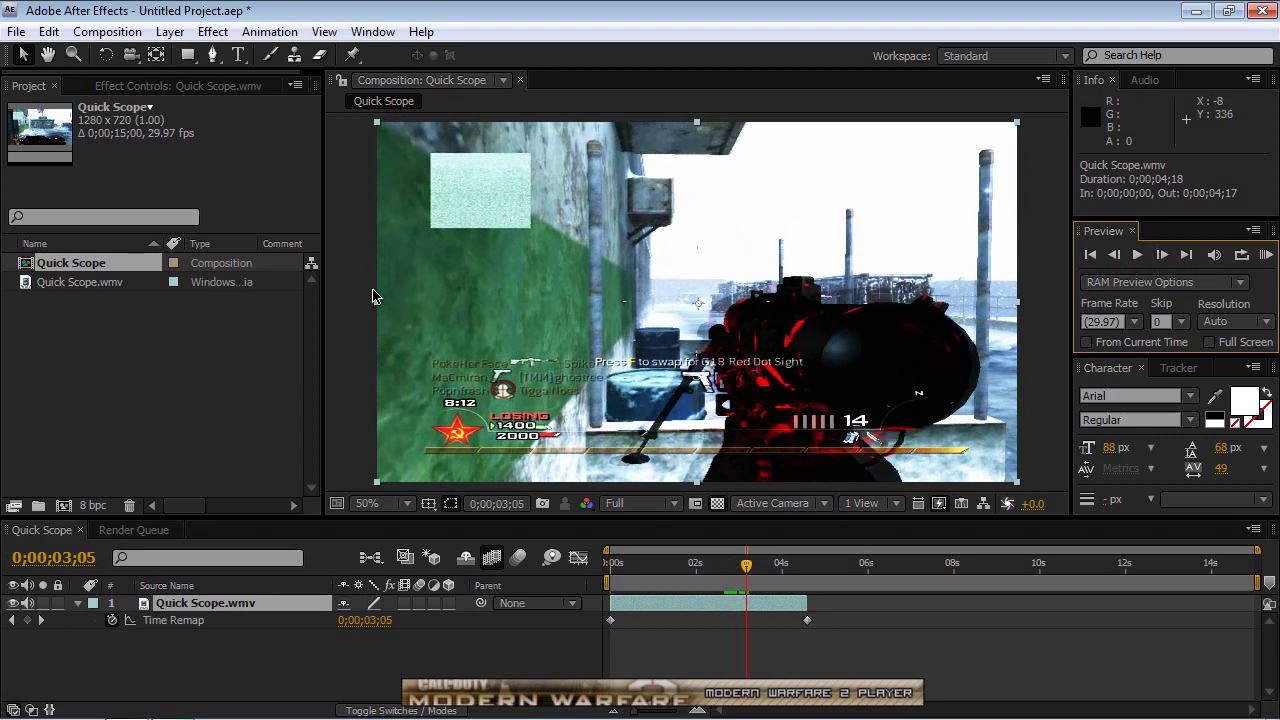
Apply RE:Vision Twixtor 4.5 to the Quick Scope.wmv layer.
{"action": "left_click", "coordinate": [212, 32]}
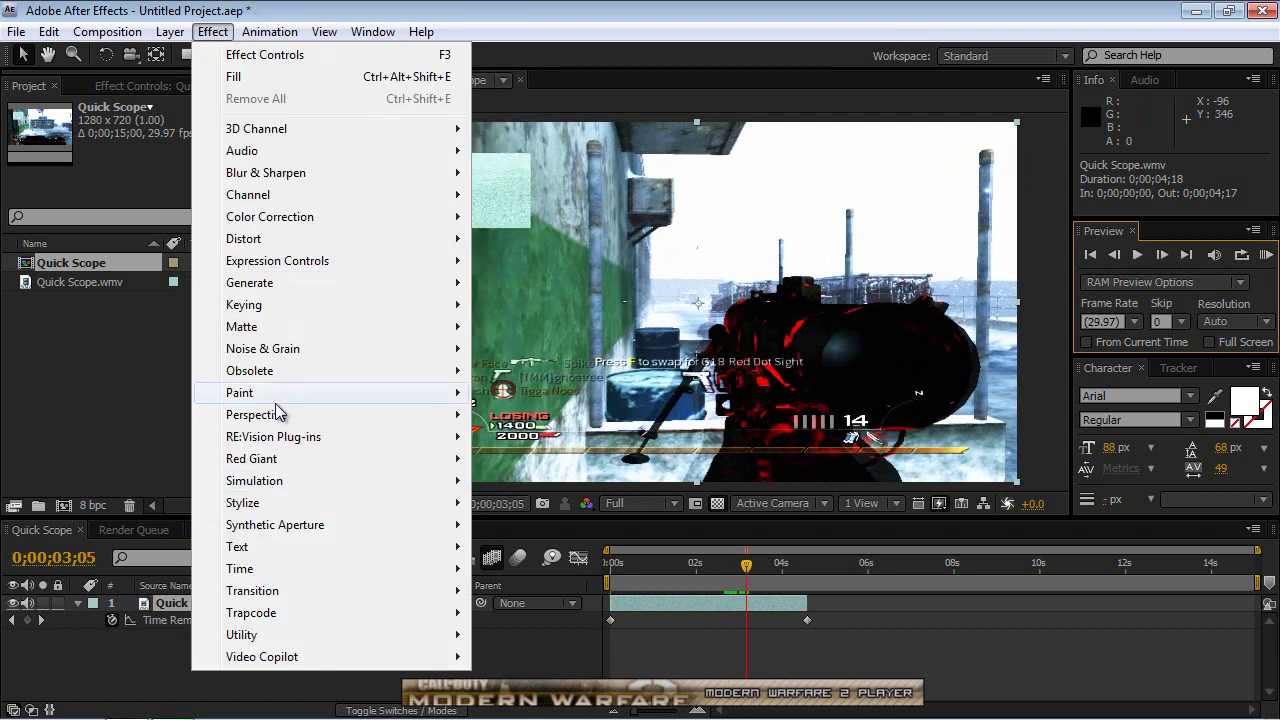
{"action": "mouse_move", "coordinate": [281, 447]}
{"action": "left_click", "coordinate": [492, 462]}
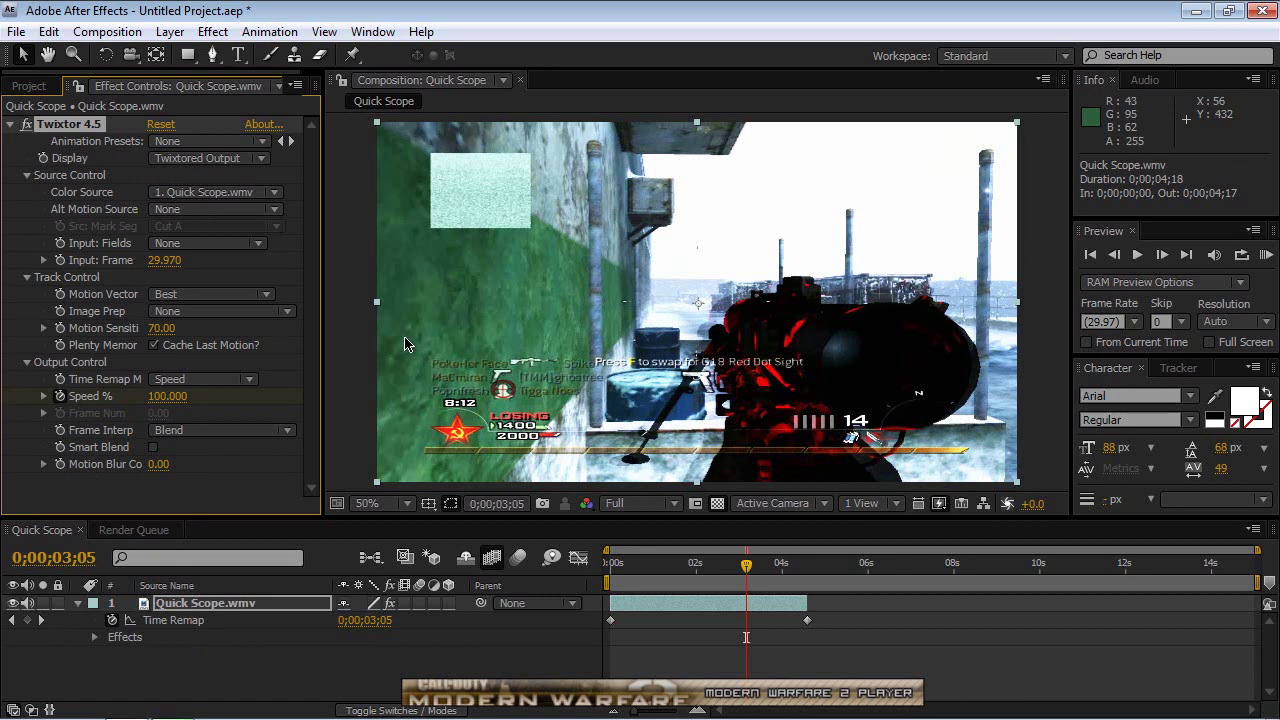
Advance one frame and set Twixtor's Speed % to 5.
{"action": "left_click", "coordinate": [1180, 255]}
{"action": "left_click", "coordinate": [168, 397]}
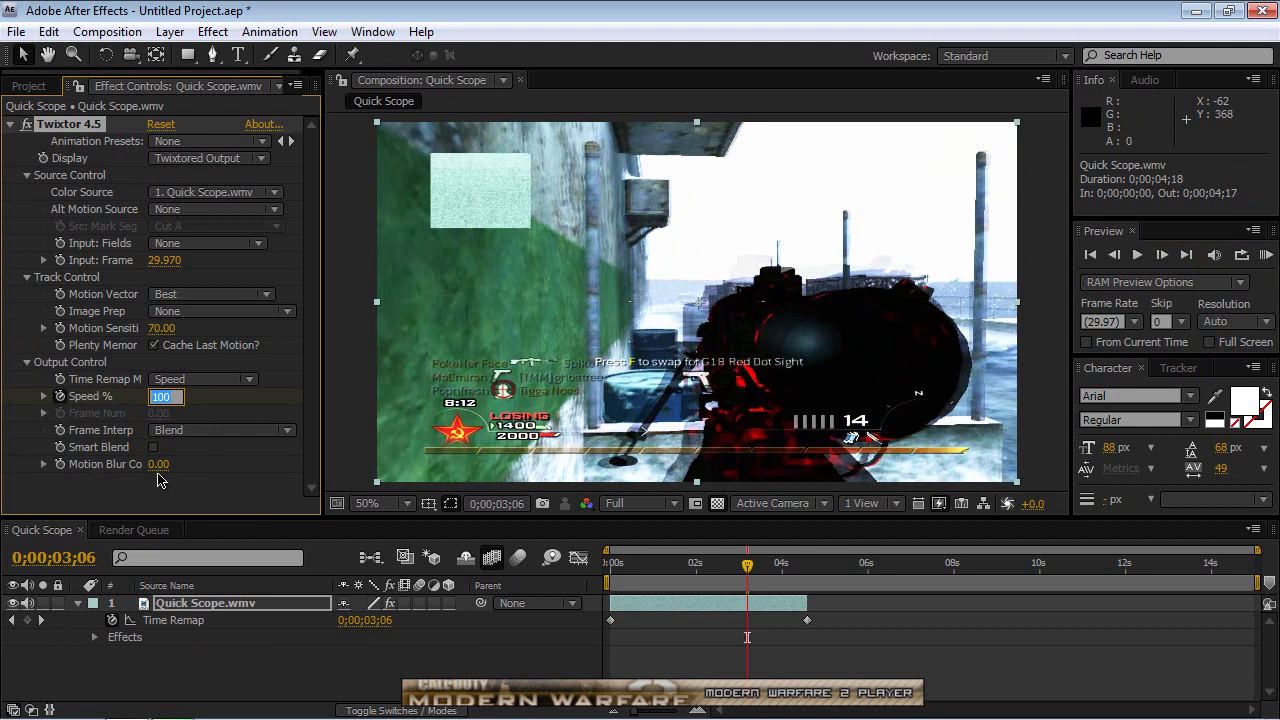
{"action": "type", "text": "5"}
{"action": "key", "text": "Return"}
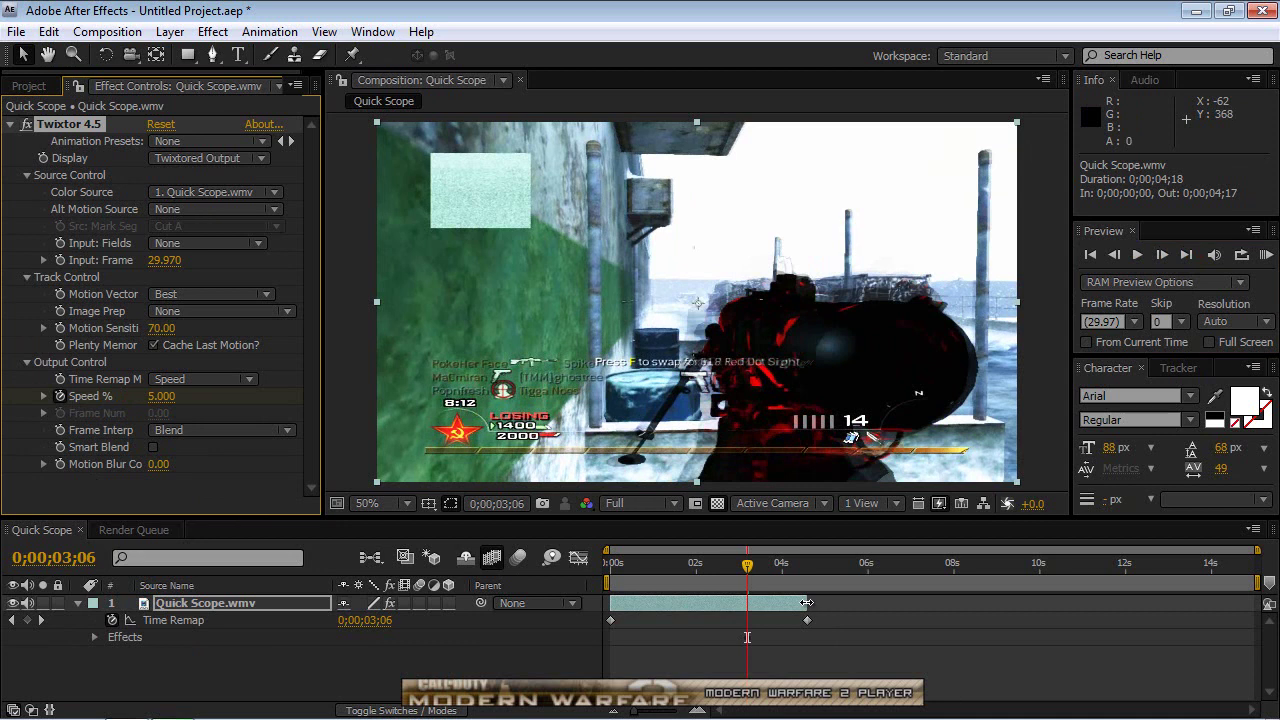
Scrub forward to 0;00;08;01 while extending the layer's out point to about 8 seconds.
{"action": "left_click", "coordinate": [757, 566]}
{"action": "left_click", "coordinate": [780, 576]}
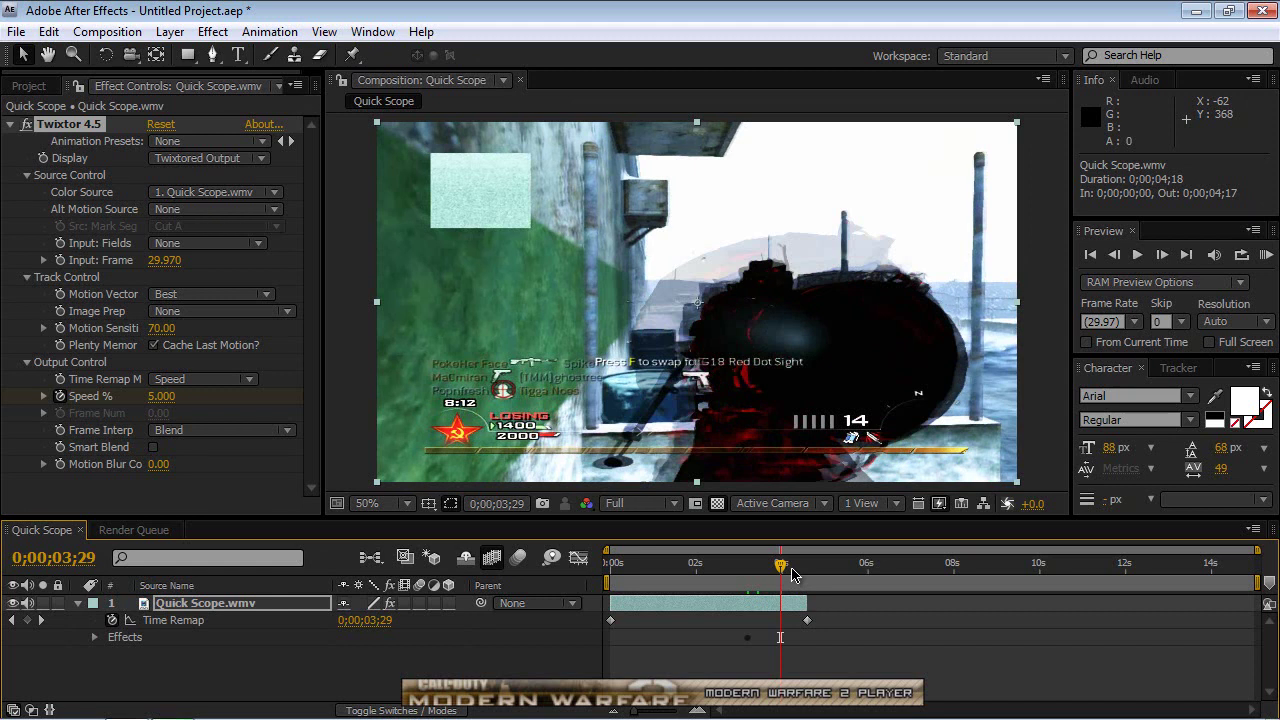
{"action": "left_click", "coordinate": [792, 569]}
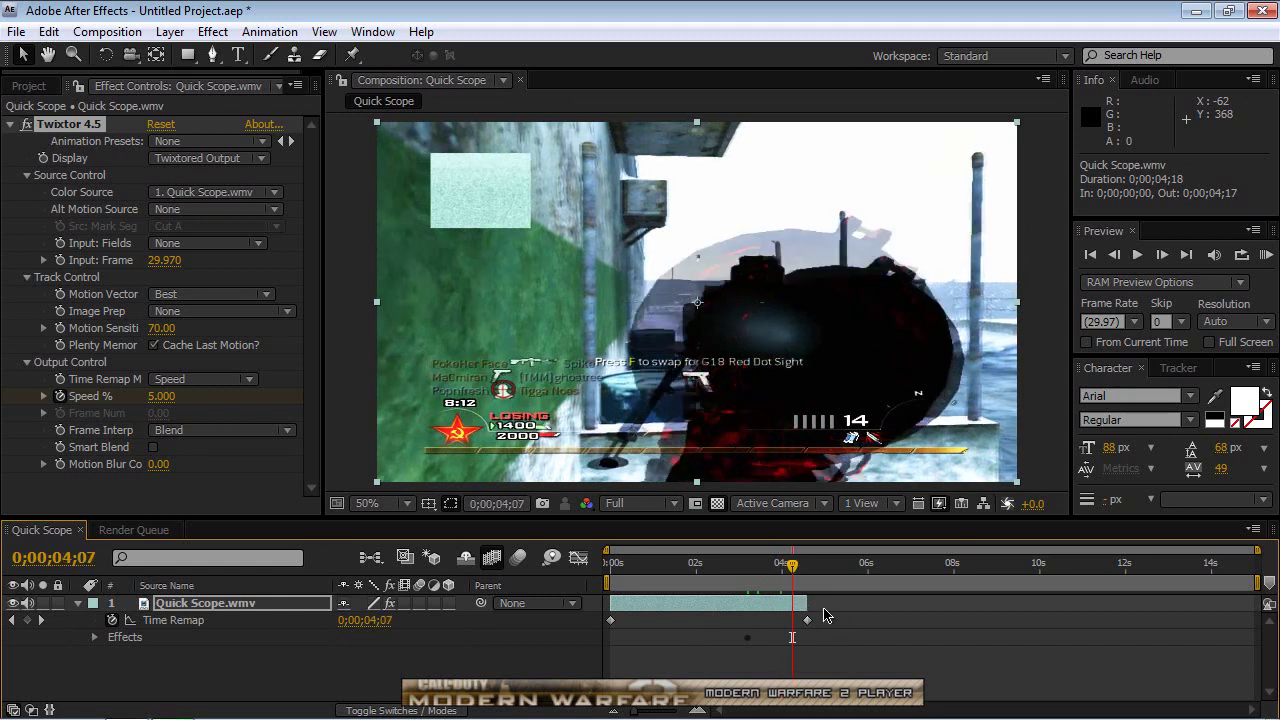
{"action": "left_click_drag", "start_coordinate": [808, 603], "coordinate": [975, 603]}
{"action": "left_click", "coordinate": [804, 567]}
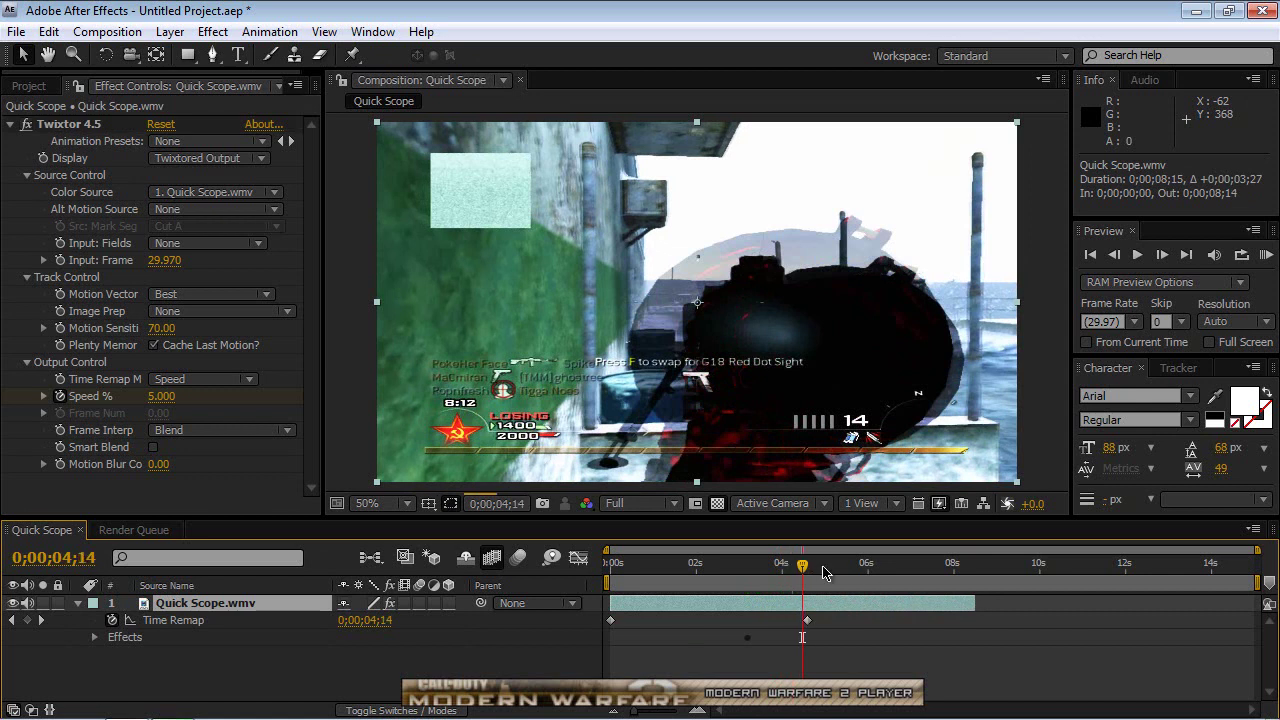
{"action": "left_click", "coordinate": [835, 567]}
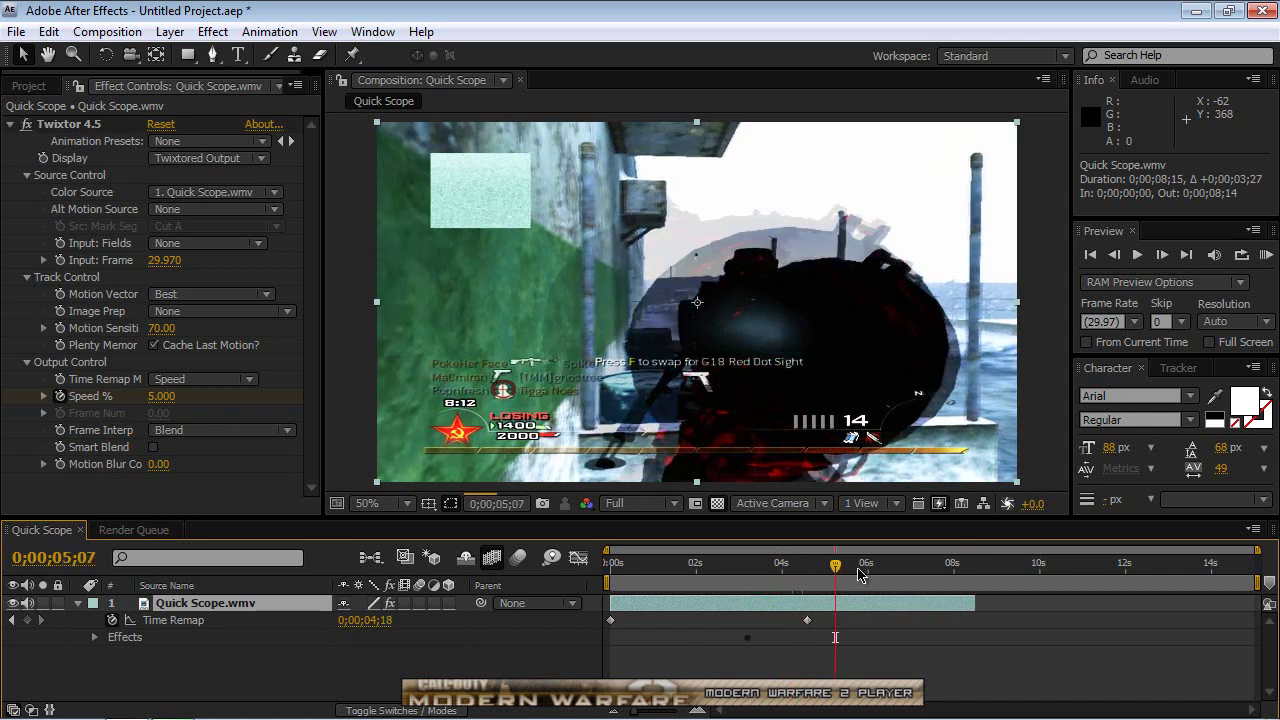
{"action": "left_click", "coordinate": [868, 568]}
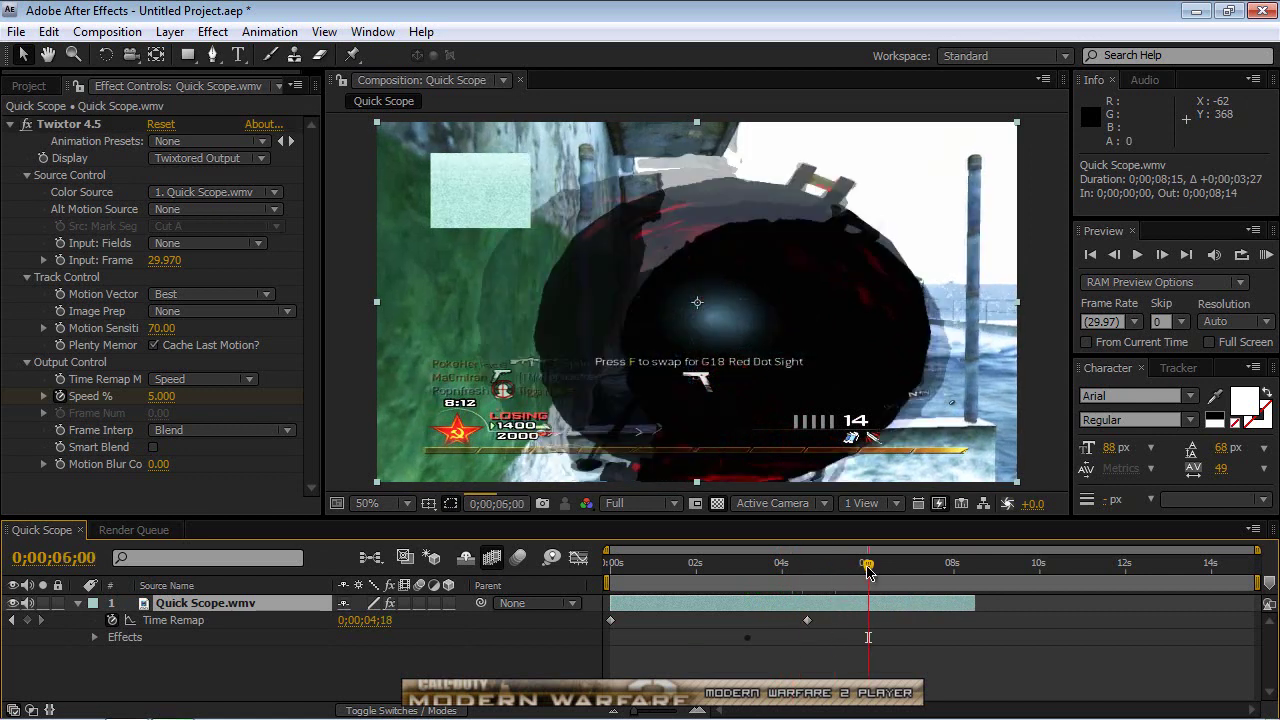
{"action": "left_click", "coordinate": [912, 570]}
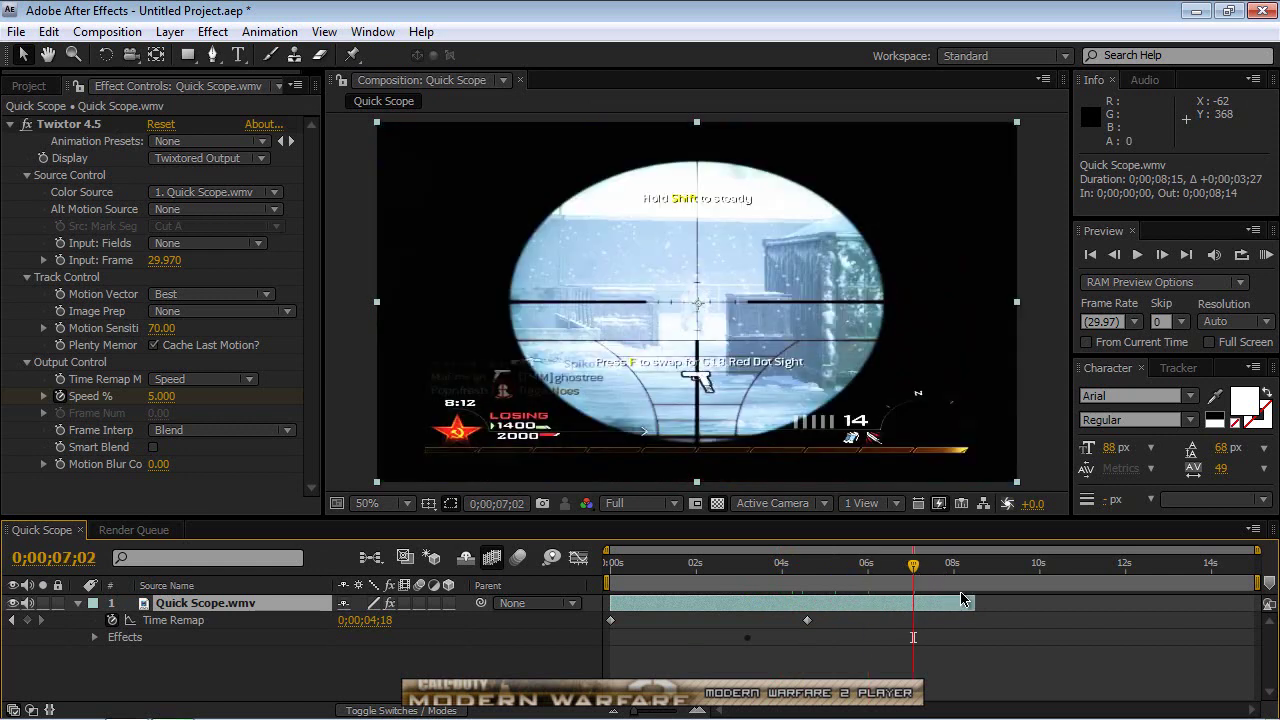
{"action": "left_click", "coordinate": [954, 568]}
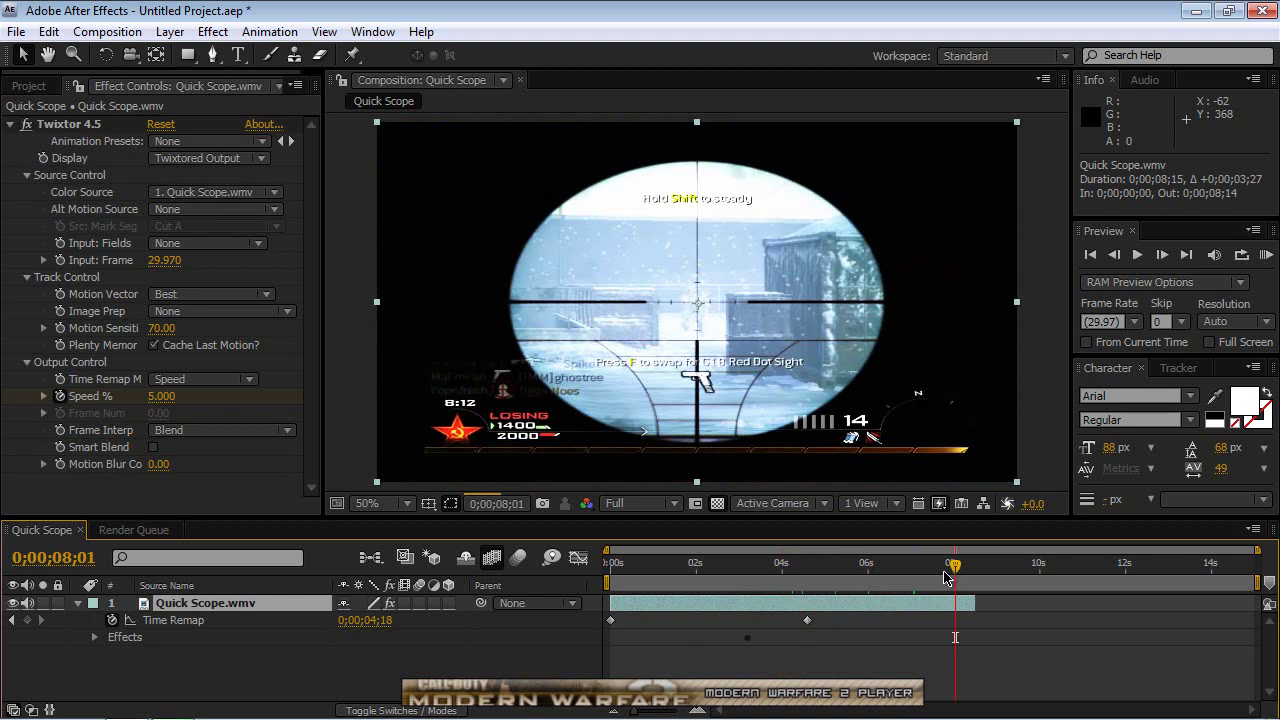
Keep extending the layer's out point past 8;24 and 10;28 out to 14 seconds.
{"action": "left_click_drag", "start_coordinate": [975, 604], "coordinate": [1034, 606]}
{"action": "left_click", "coordinate": [990, 577]}
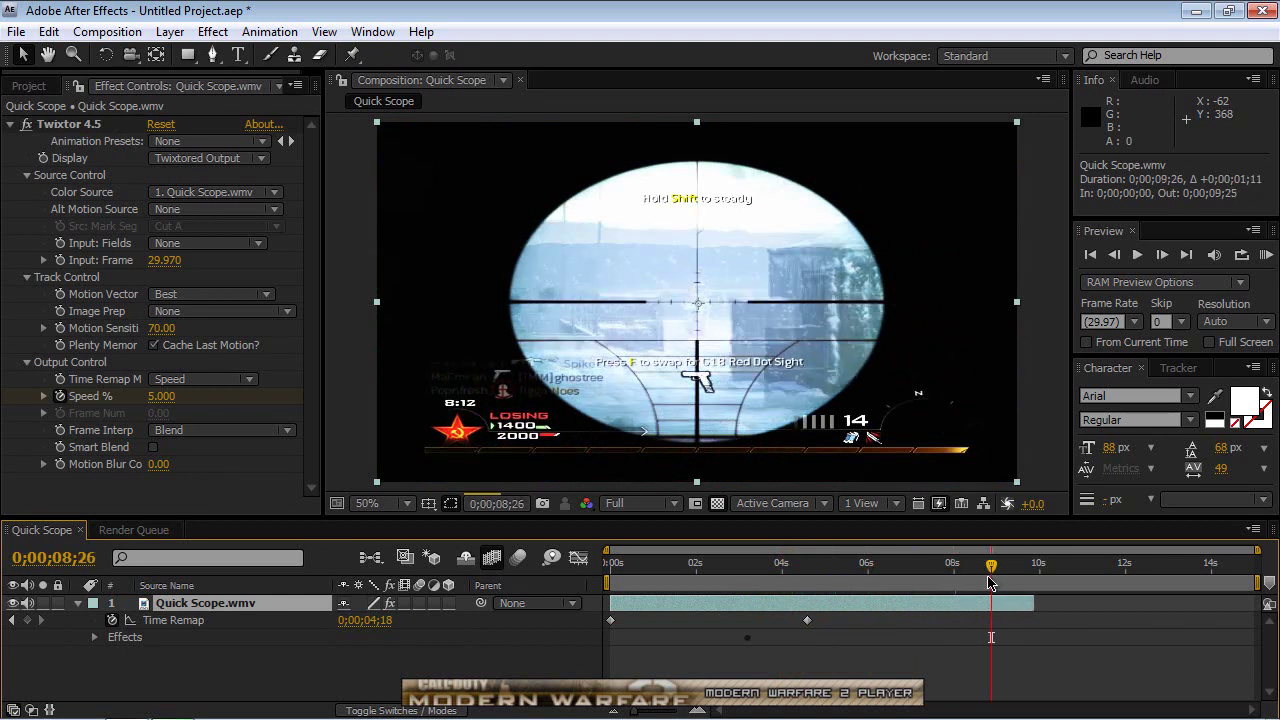
{"action": "left_click_drag", "start_coordinate": [1035, 606], "coordinate": [1140, 604]}
{"action": "left_click", "coordinate": [1026, 577]}
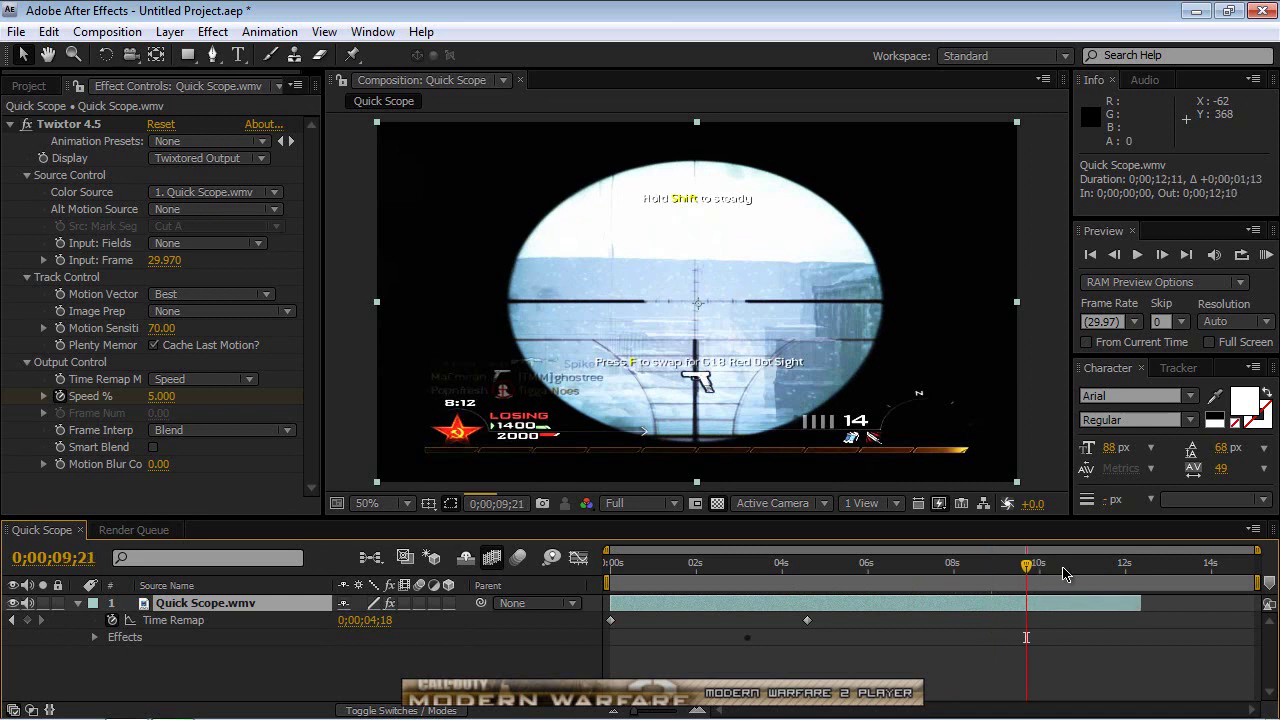
{"action": "left_click", "coordinate": [1060, 570]}
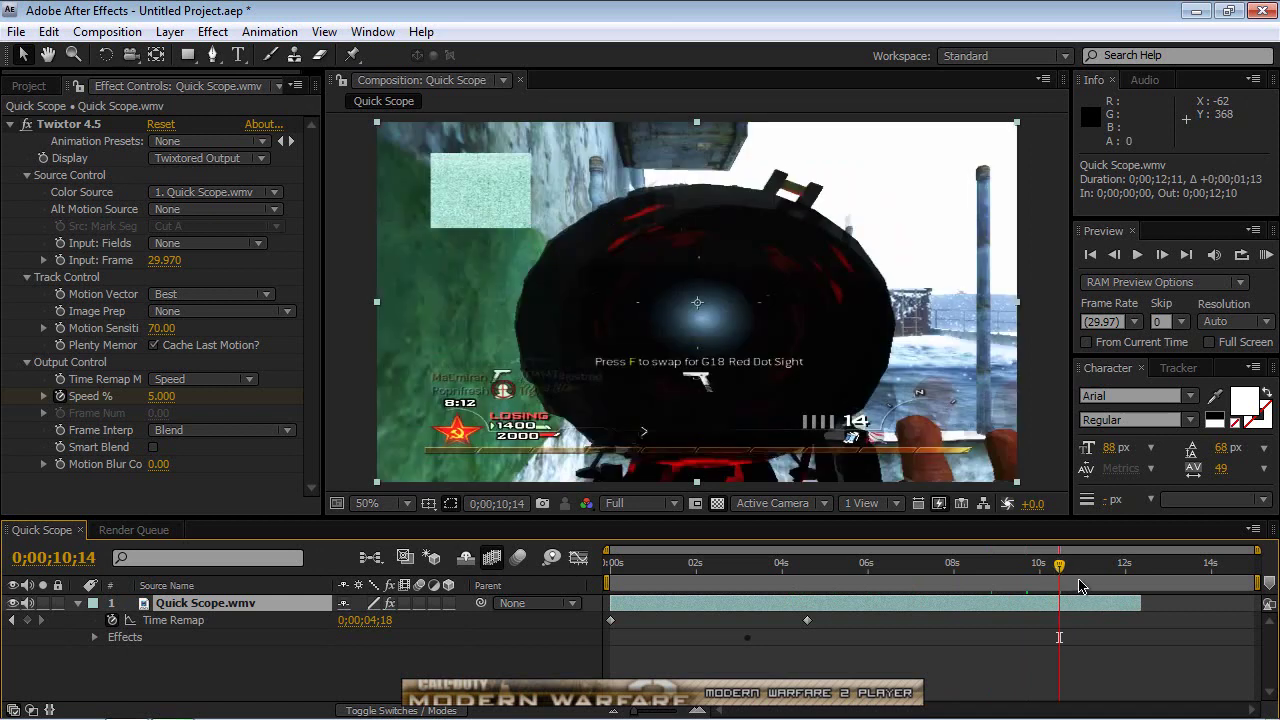
{"action": "left_click", "coordinate": [1099, 576]}
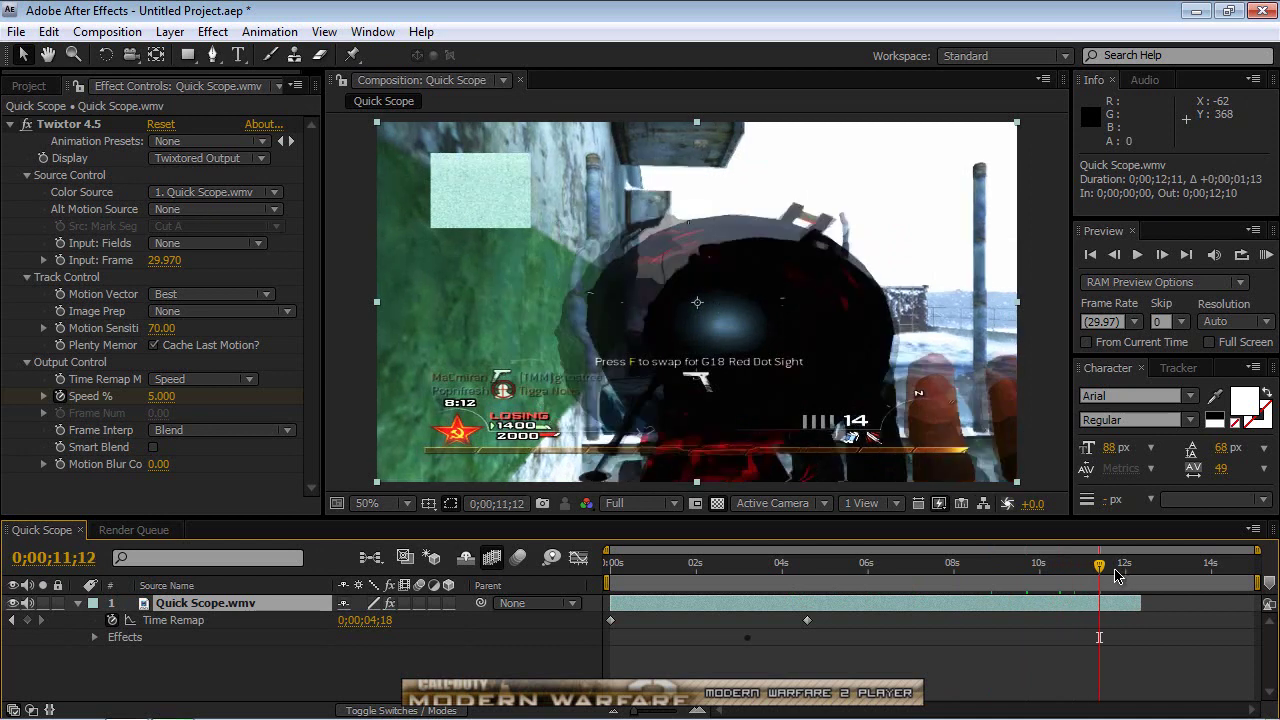
{"action": "left_click", "coordinate": [1113, 575]}
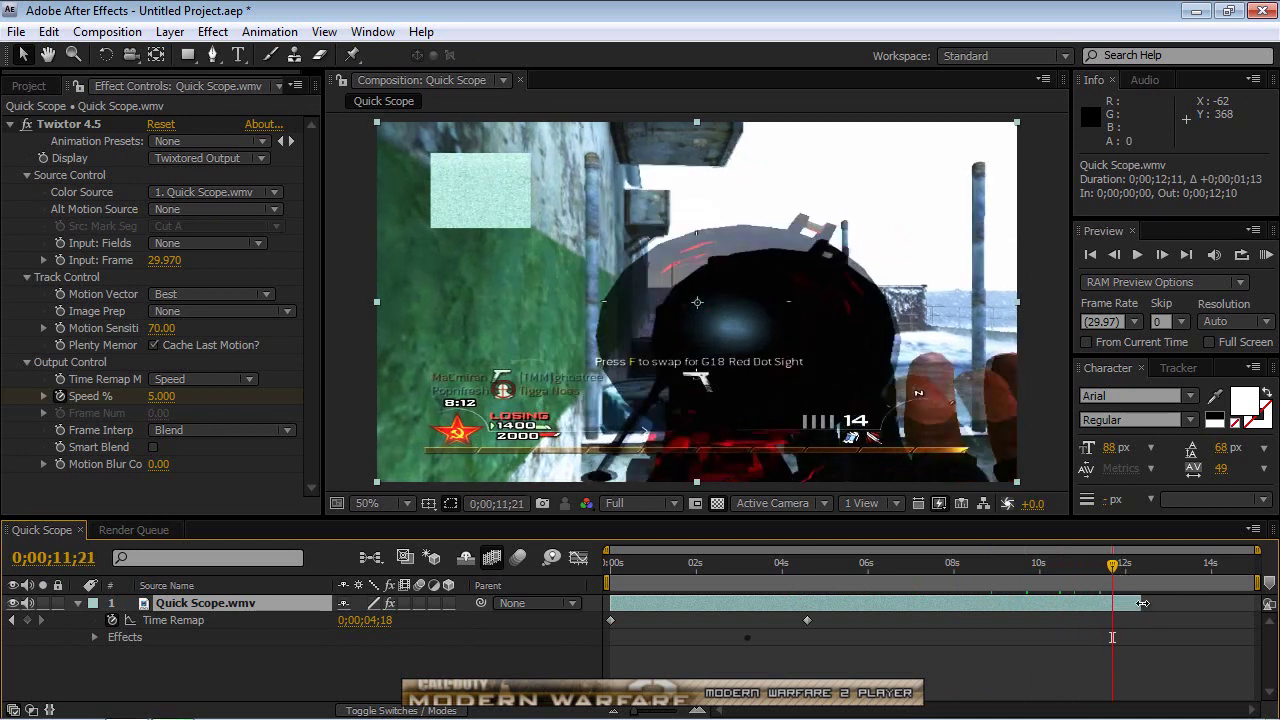
{"action": "left_click_drag", "start_coordinate": [1142, 603], "coordinate": [1212, 602]}
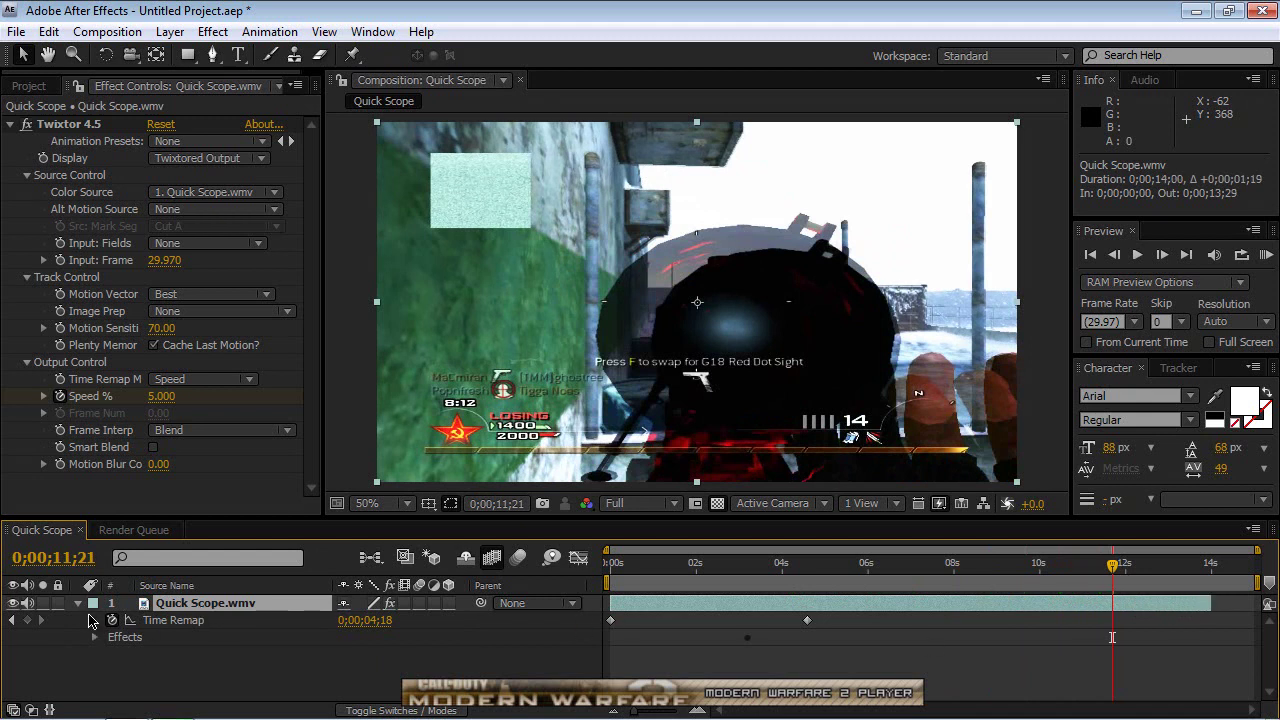
Expand Twixtor 4.5's Output Control and add a Speed % keyframe at the current time.
{"action": "left_click", "coordinate": [94, 637]}
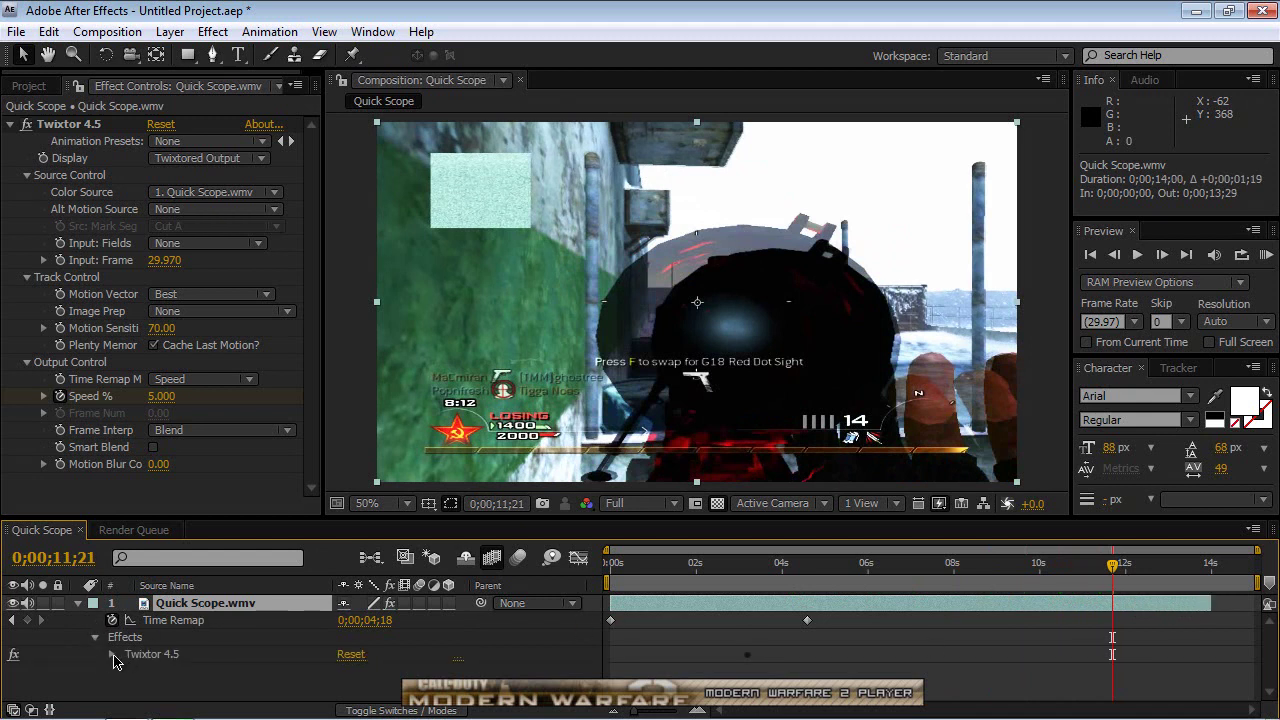
{"action": "left_click", "coordinate": [113, 655]}
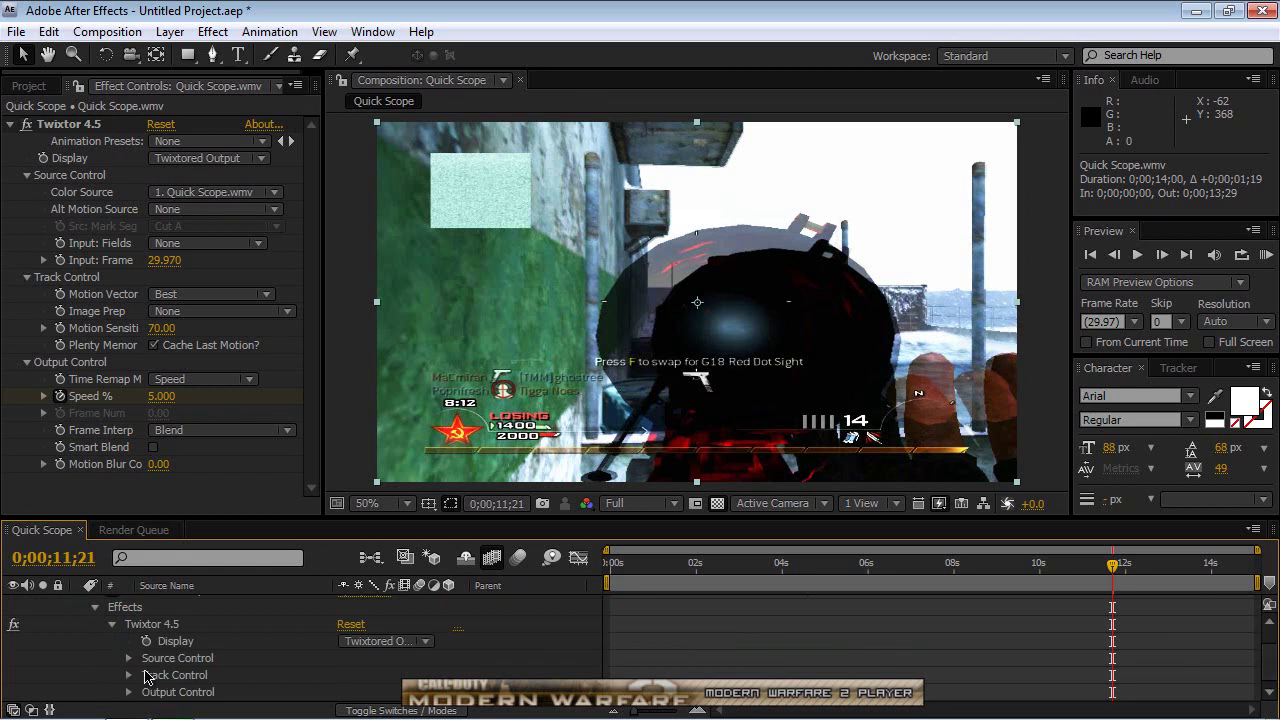
{"action": "left_click", "coordinate": [129, 692]}
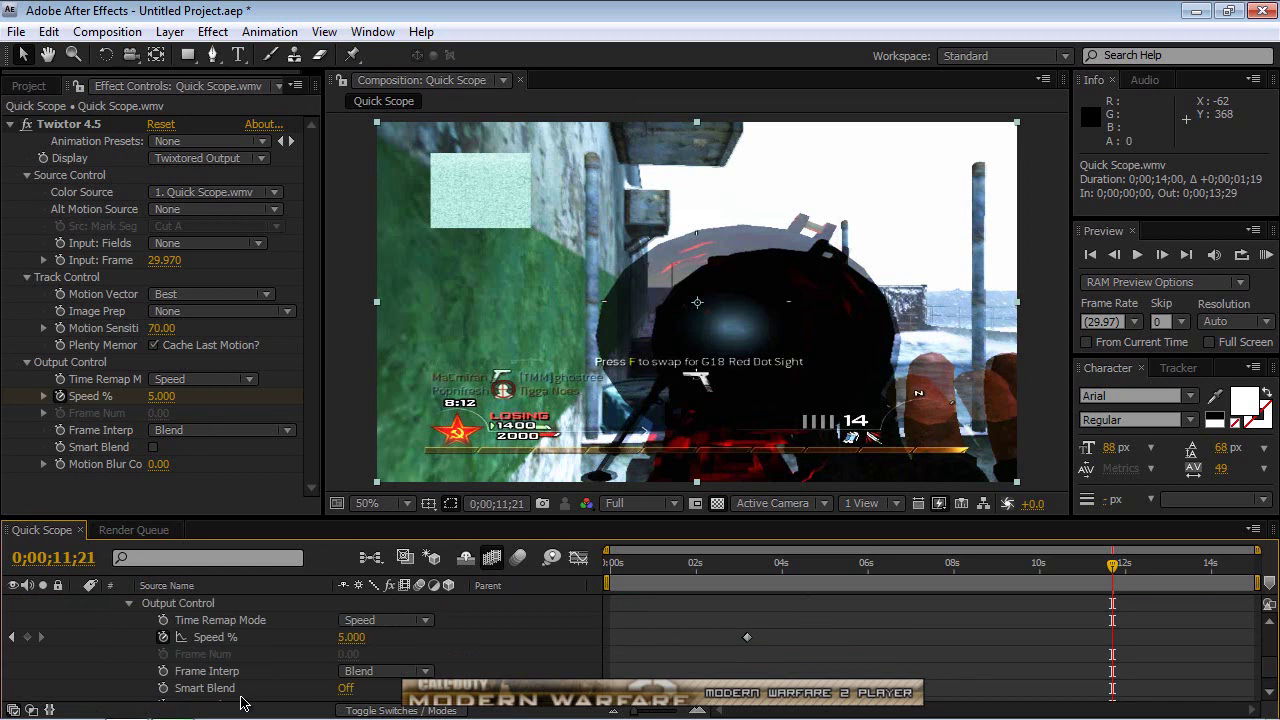
{"action": "scroll", "coordinate": [1268, 670], "scroll_direction": "down", "scroll_amount": 1}
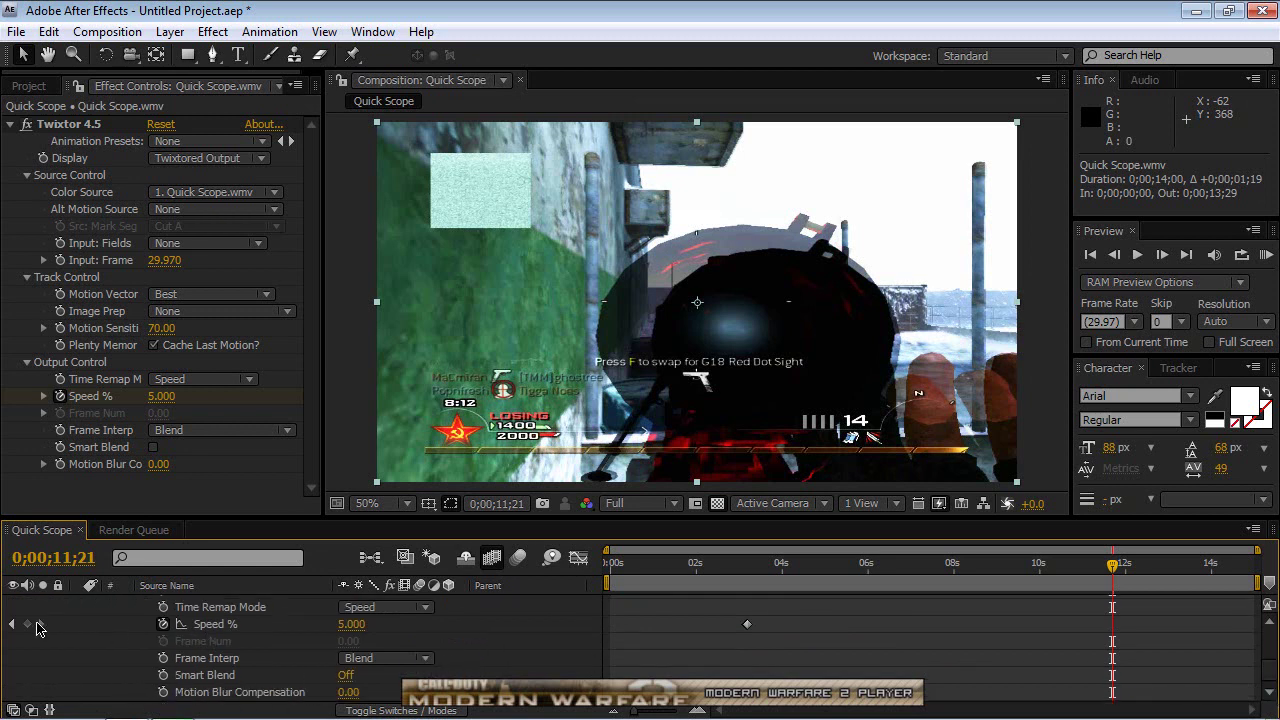
{"action": "left_click", "coordinate": [31, 626]}
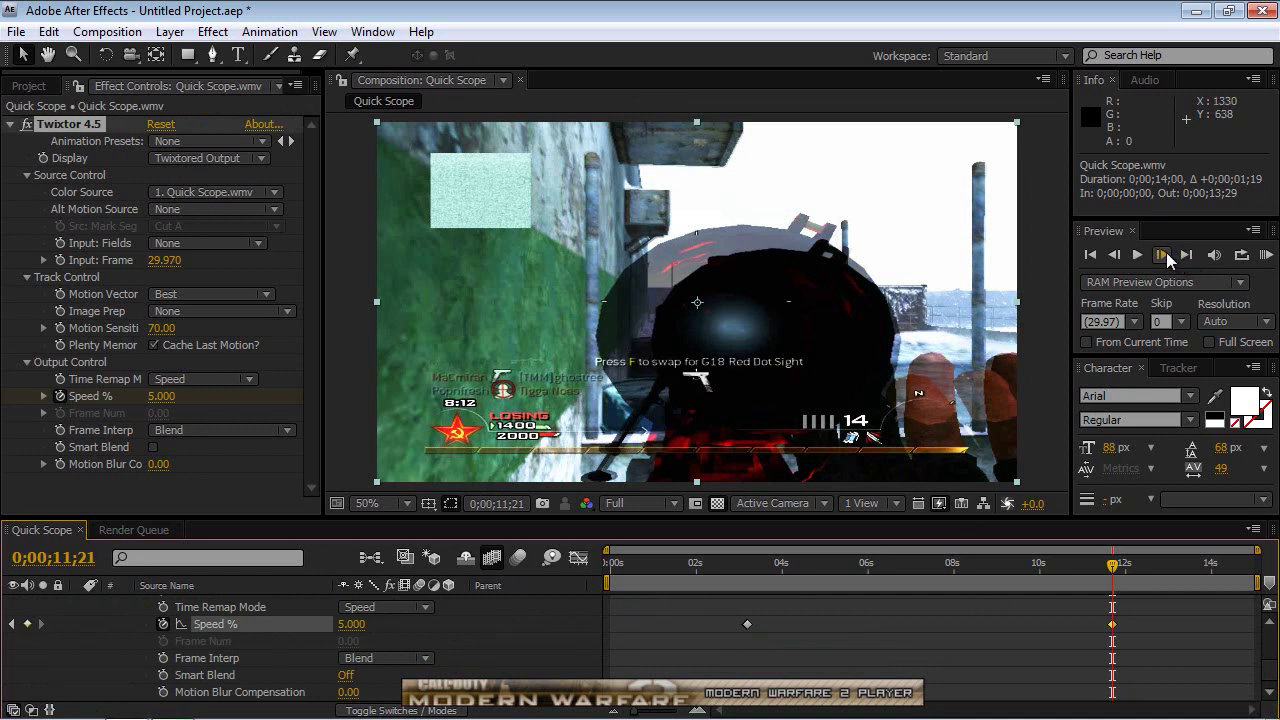
One frame later, set Twixtor's Speed % to 100.
{"action": "left_click", "coordinate": [1162, 255]}
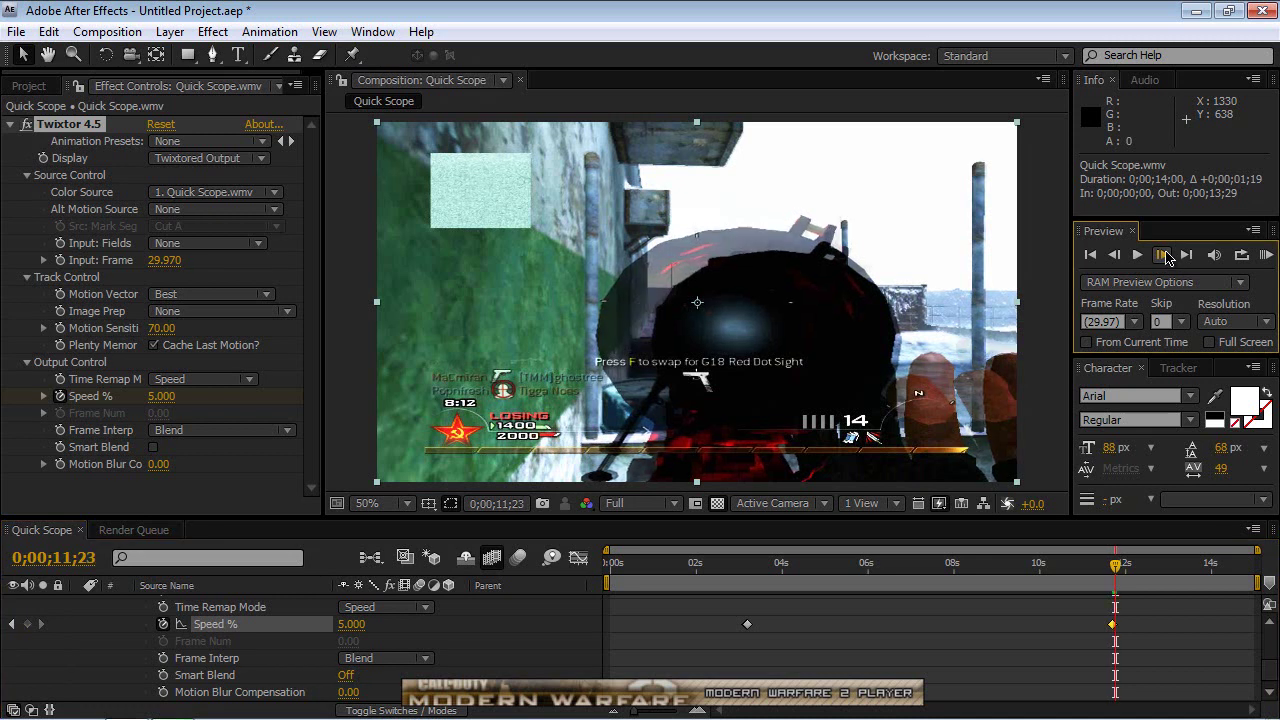
{"action": "left_click", "coordinate": [352, 625]}
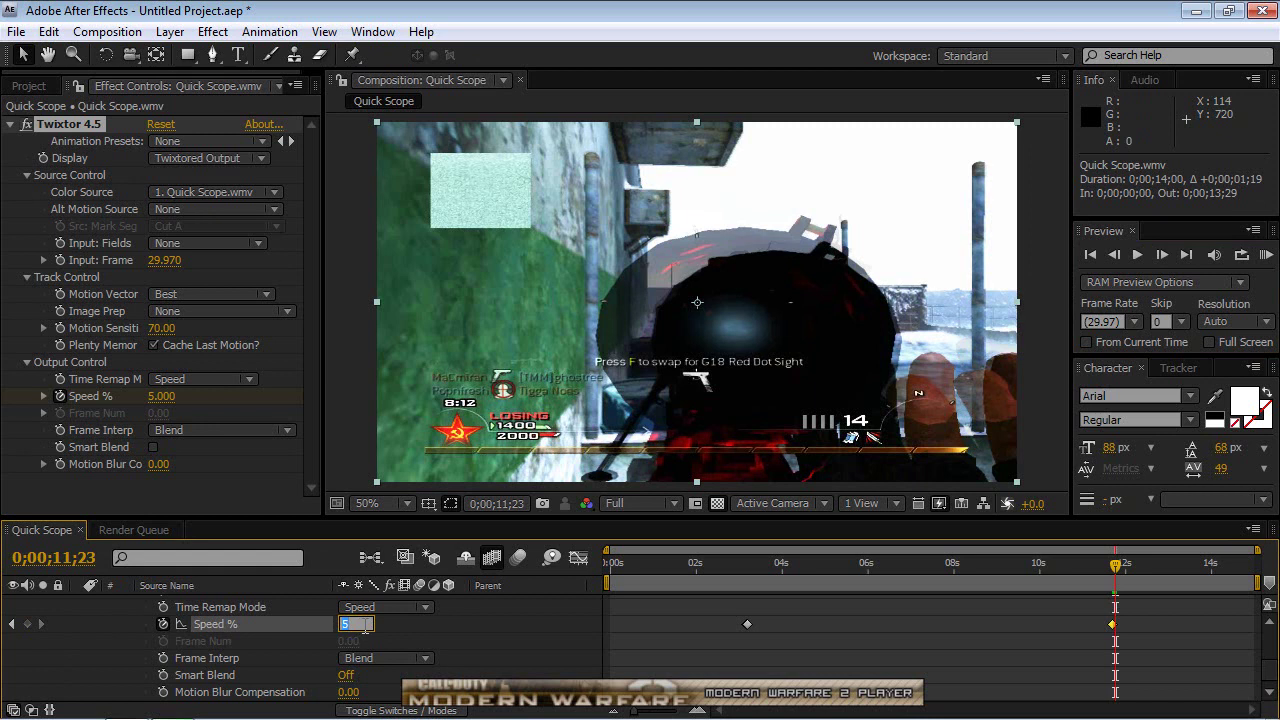
{"action": "type", "text": "100"}
{"action": "key", "text": "Return"}
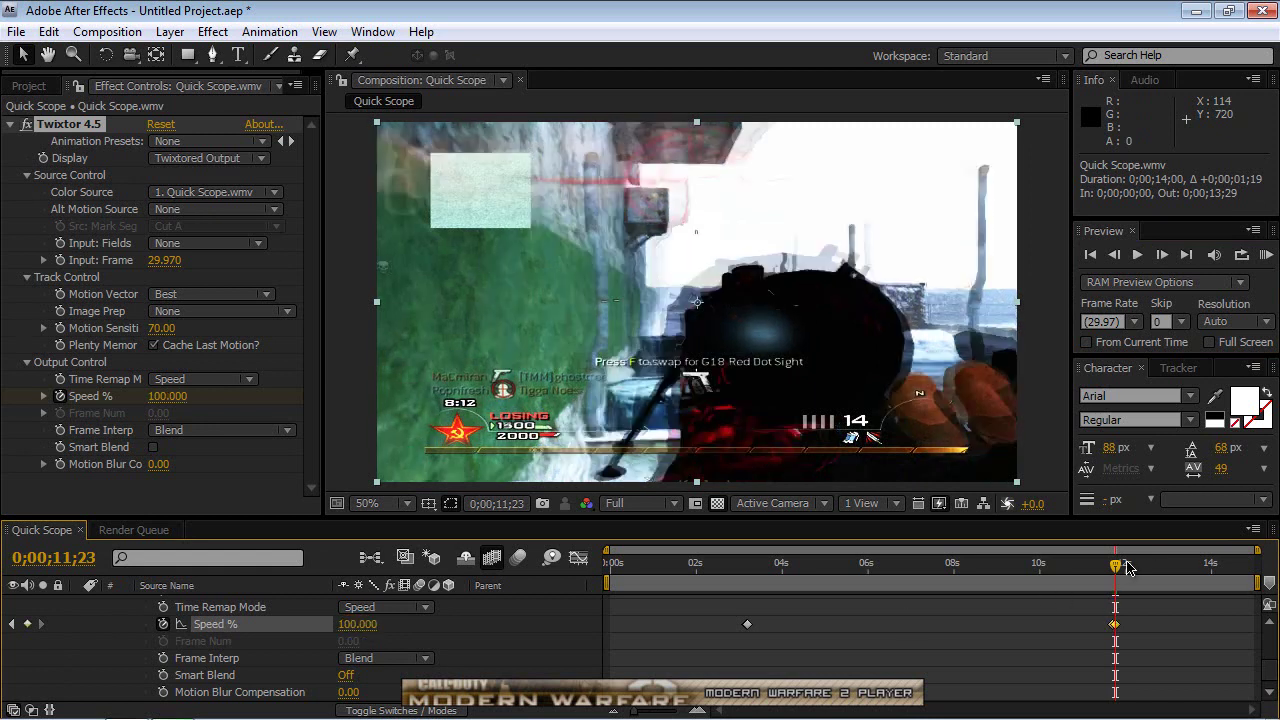
Jump to 0;00;12;01 and step forward three frames to check the sped-up footage.
{"action": "left_click", "coordinate": [1128, 571]}
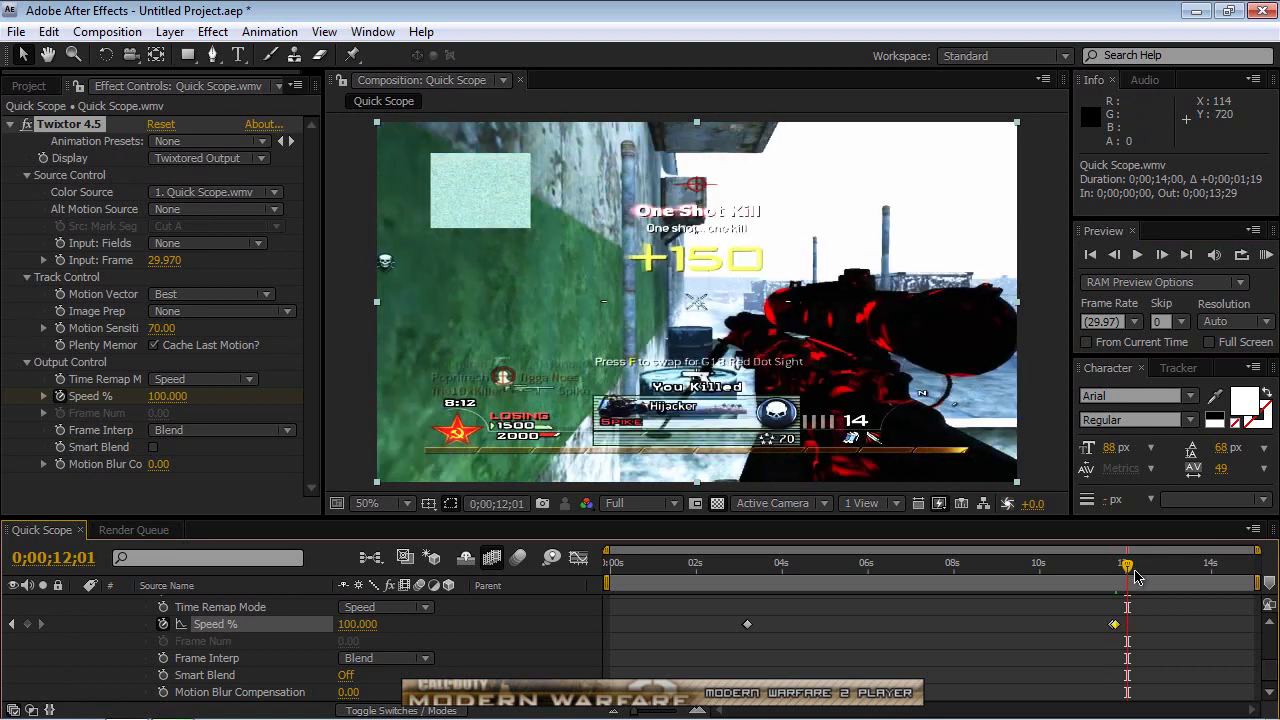
{"action": "left_click", "coordinate": [1163, 255]}
{"action": "left_click", "coordinate": [1163, 255]}
{"action": "left_click", "coordinate": [1163, 255]}
{"action": "left_click", "coordinate": [1163, 255]}
{"action": "left_click", "coordinate": [1163, 255]}
{"action": "left_click", "coordinate": [1163, 255]}
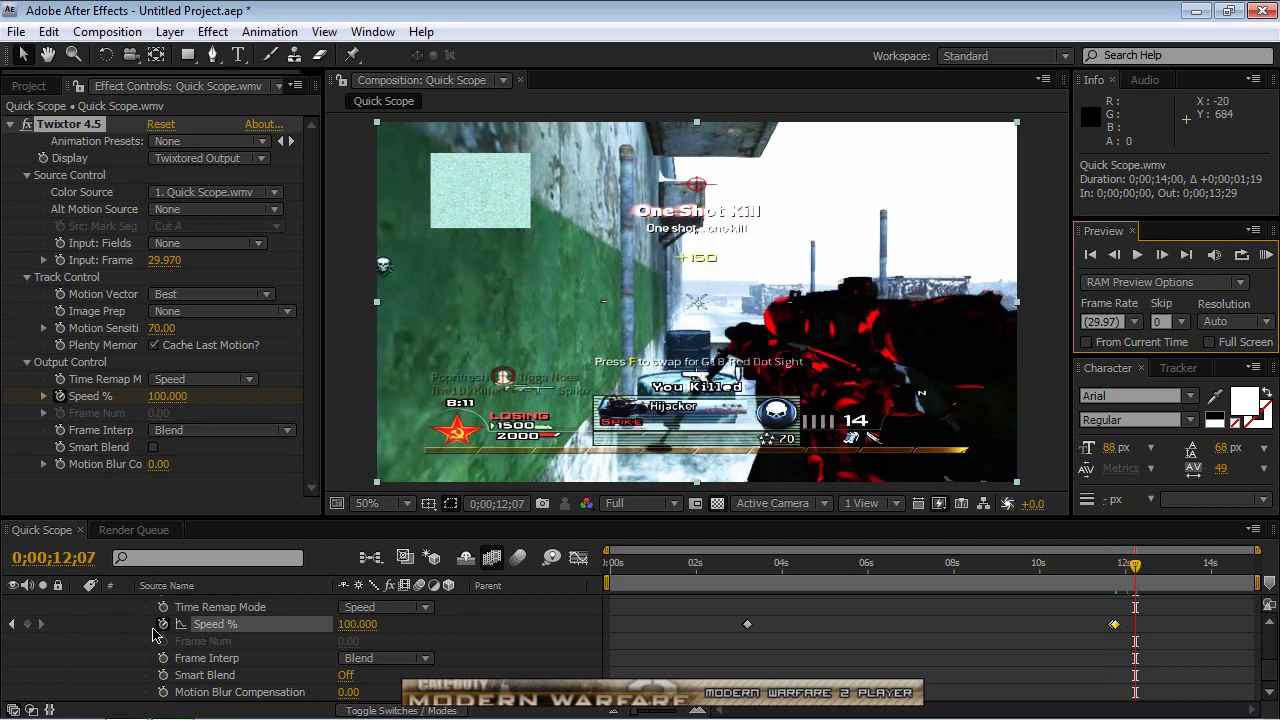
Collapse the layer's Effects group and step frame by frame to 0;00;12;23.
{"action": "scroll", "coordinate": [1272, 648], "scroll_direction": "up", "scroll_amount": 8}
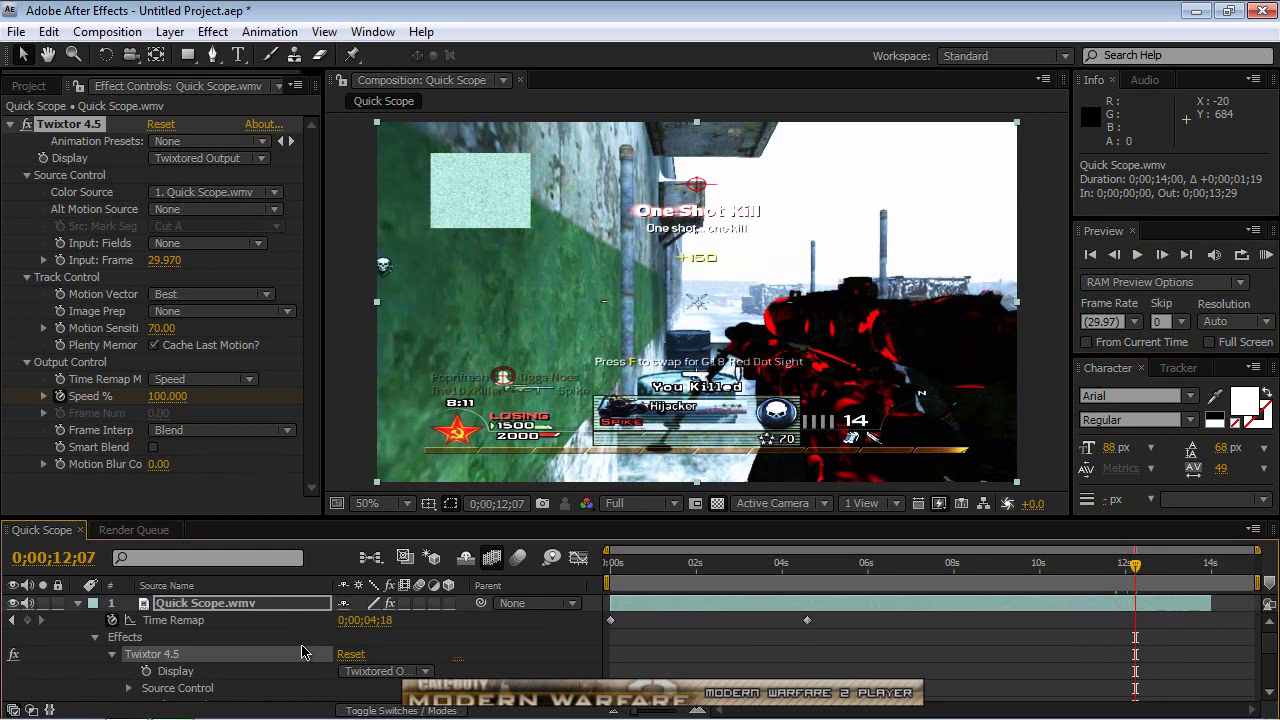
{"action": "left_click", "coordinate": [94, 637]}
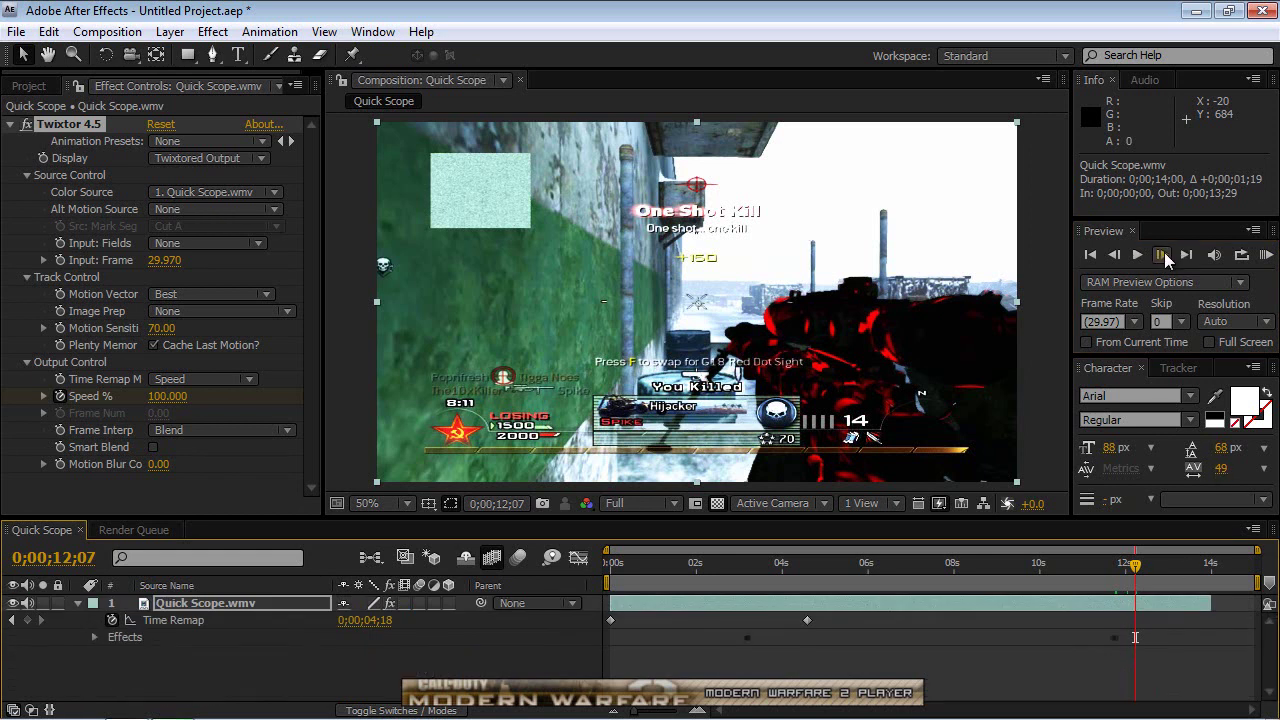
{"action": "left_click", "coordinate": [1162, 255]}
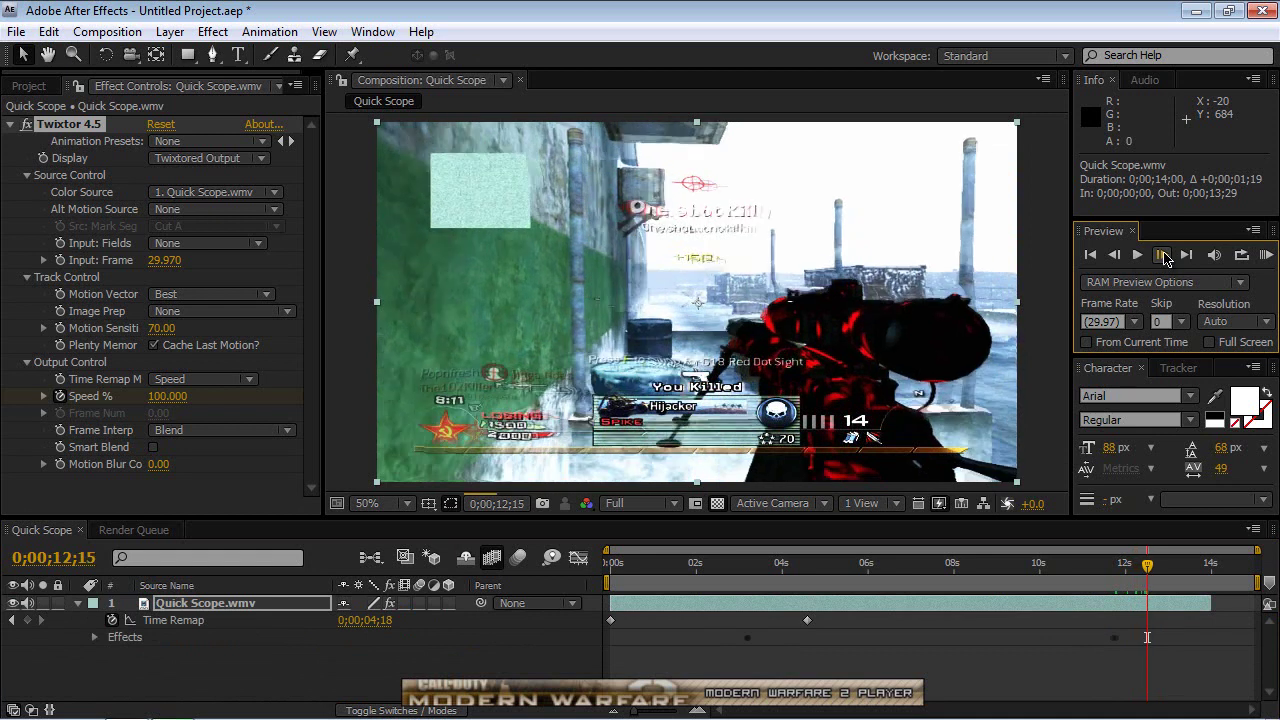
{"action": "left_click", "coordinate": [1162, 257]}
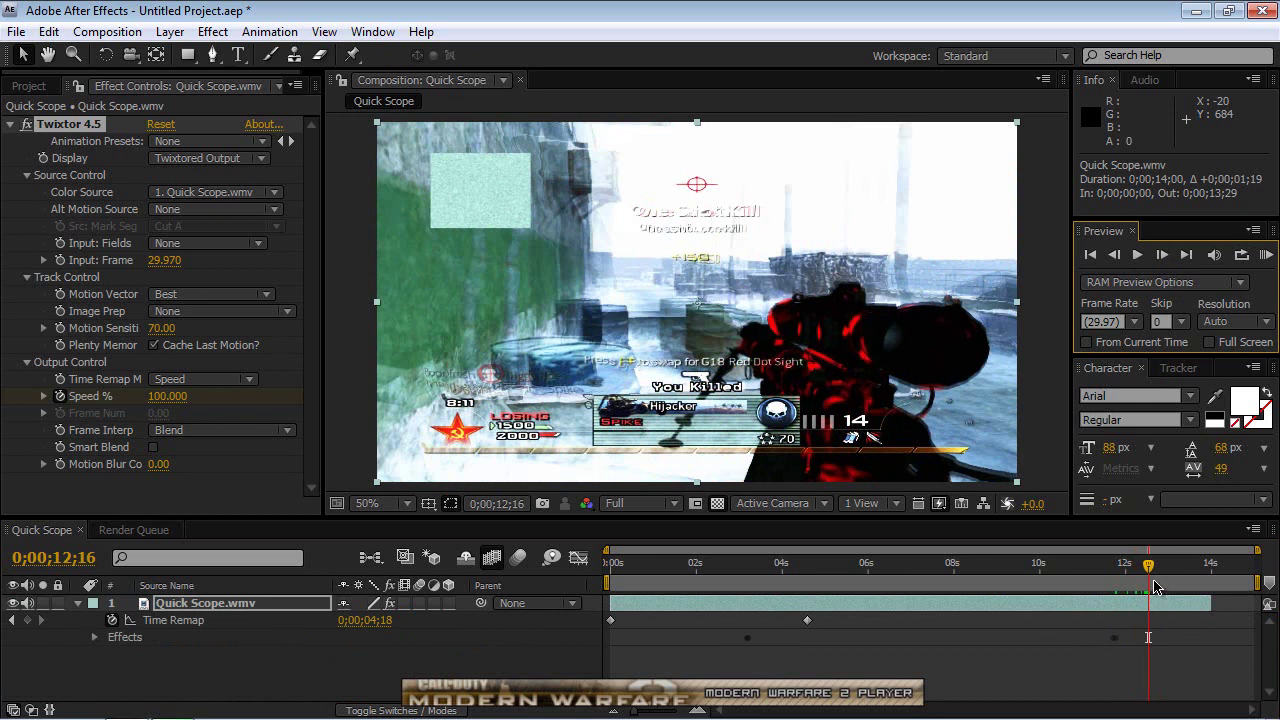
{"action": "left_click", "coordinate": [1162, 257]}
{"action": "left_click", "coordinate": [1162, 257]}
{"action": "left_click", "coordinate": [1162, 257]}
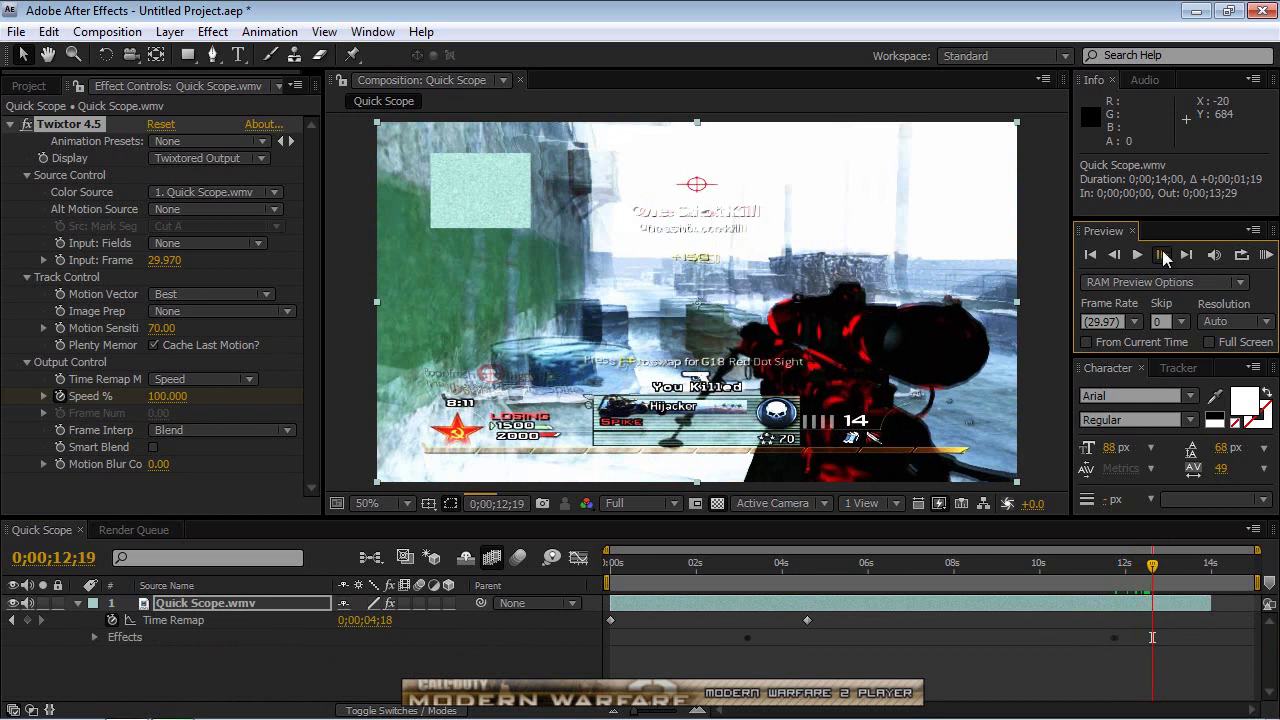
{"action": "left_click", "coordinate": [1162, 256]}
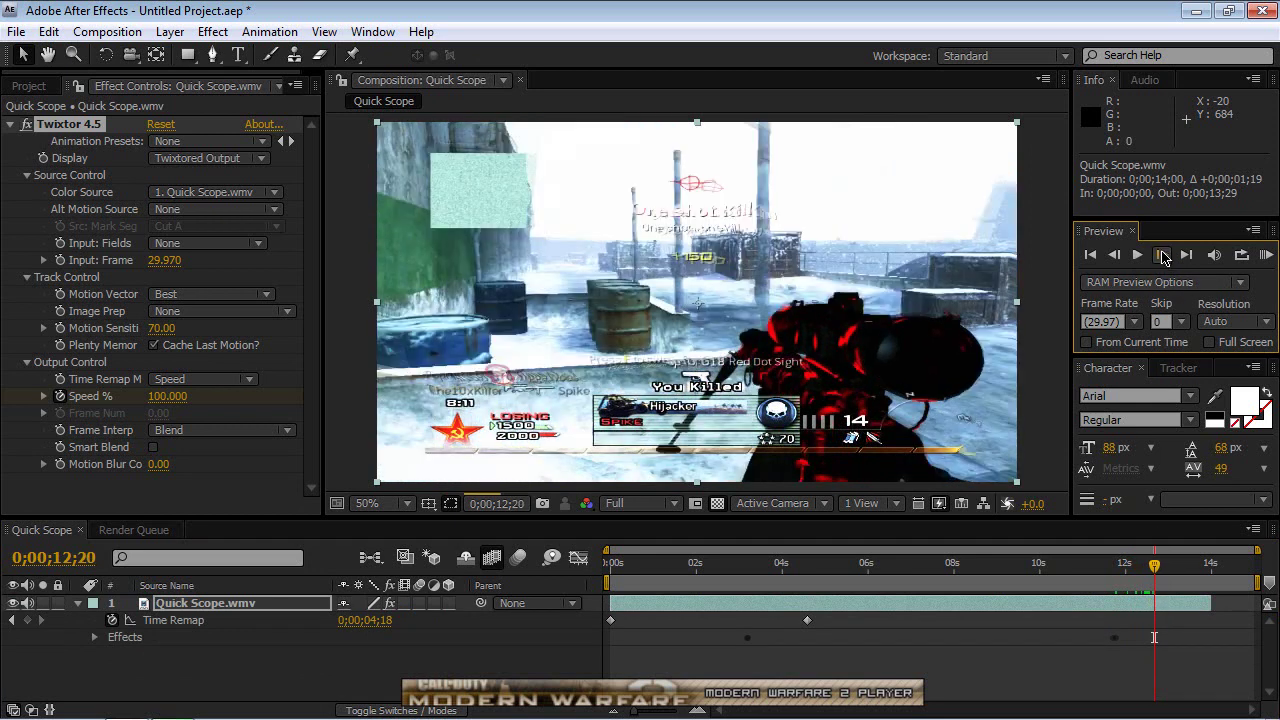
{"action": "left_click", "coordinate": [1162, 258]}
{"action": "left_click", "coordinate": [1162, 258]}
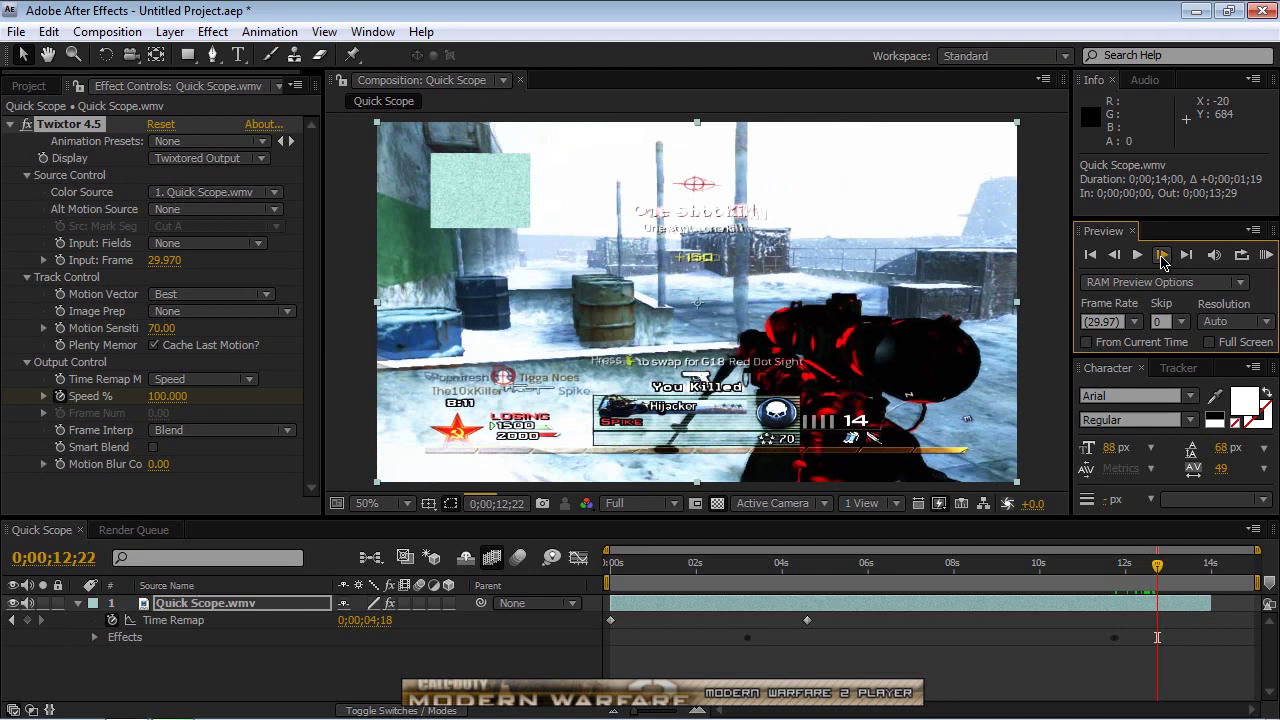
{"action": "left_click", "coordinate": [1162, 258]}
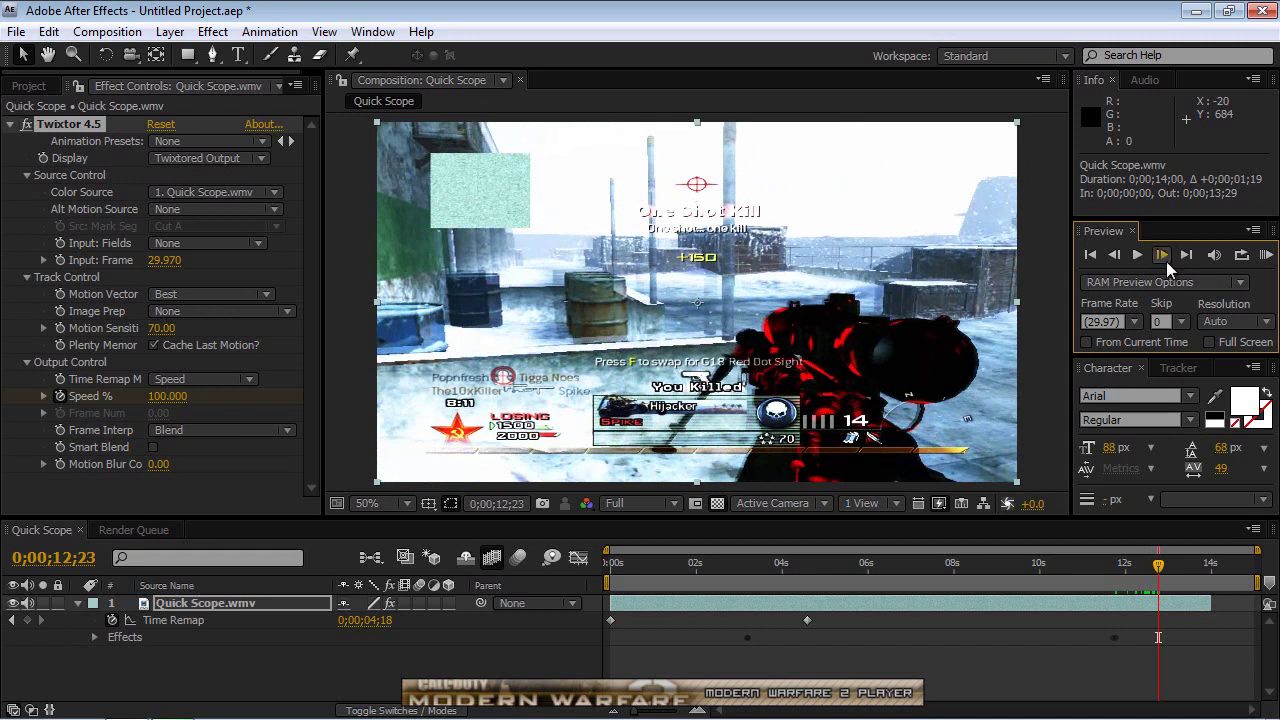
End the work area at 0;00;12;23, then review slow-motion frames at 0;00;04;27 and 0;00;06;21.
{"action": "key", "text": "n"}
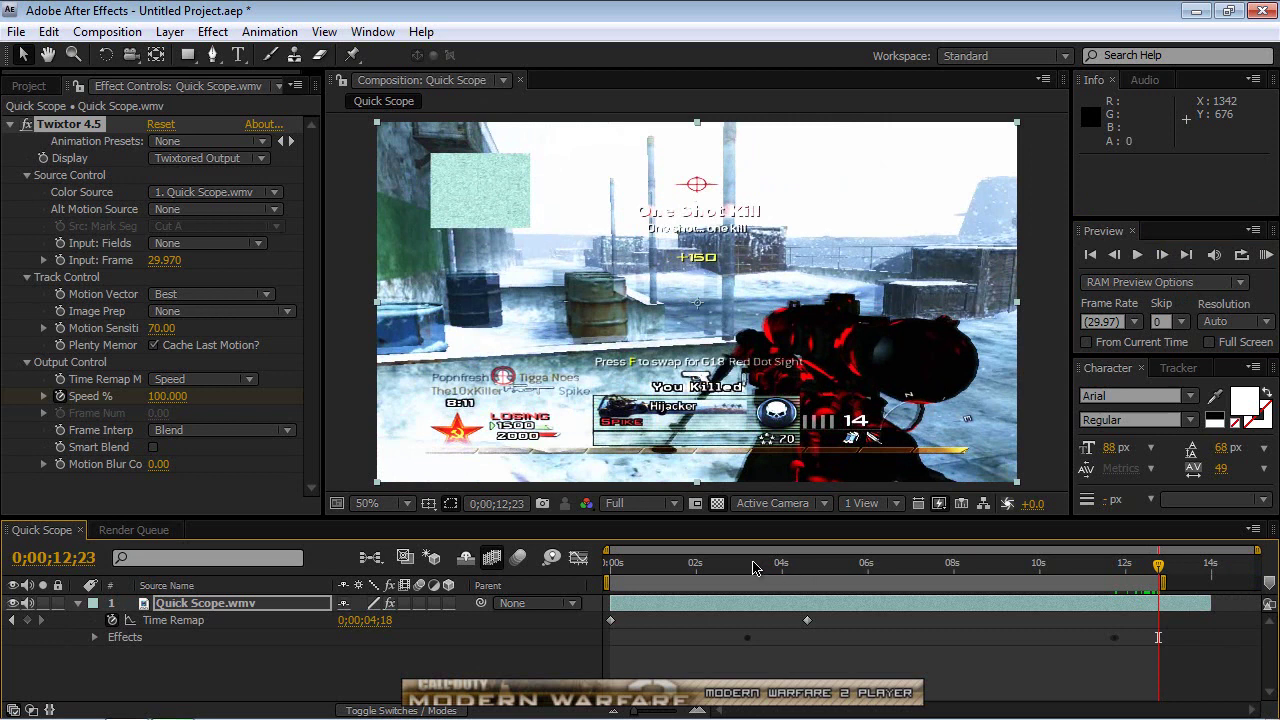
{"action": "left_click", "coordinate": [820, 566]}
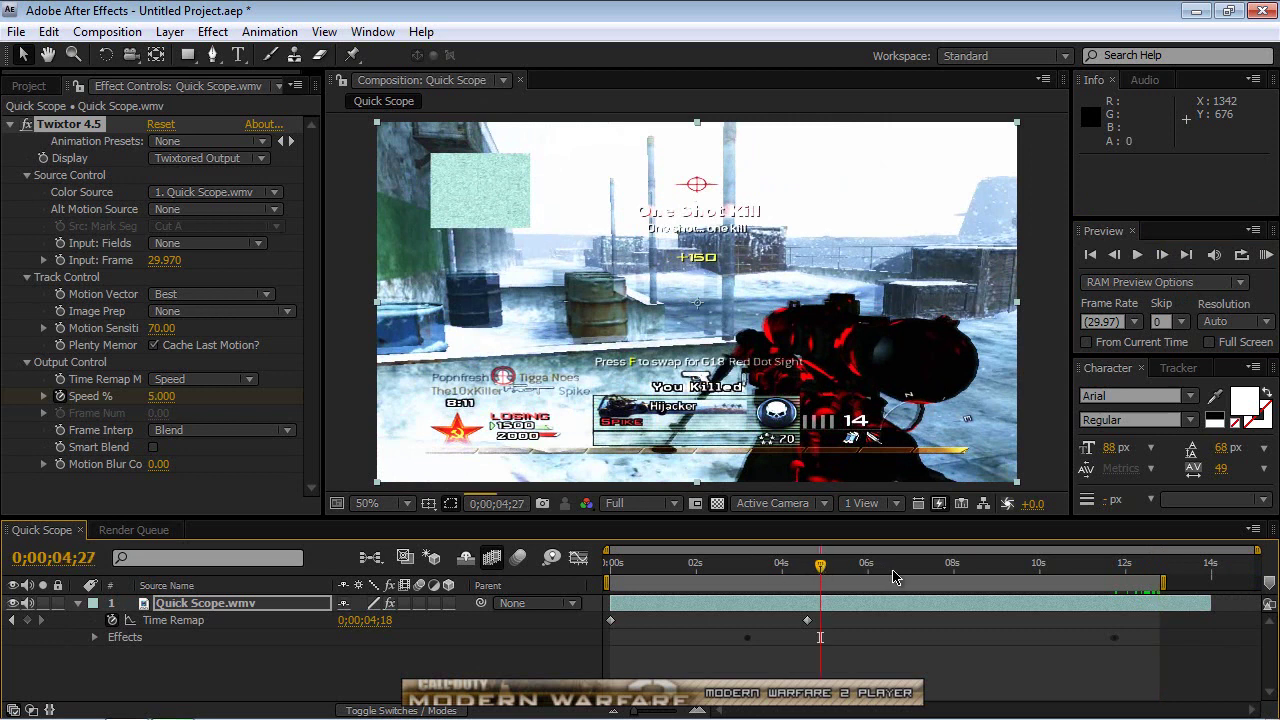
{"action": "left_click", "coordinate": [897, 574]}
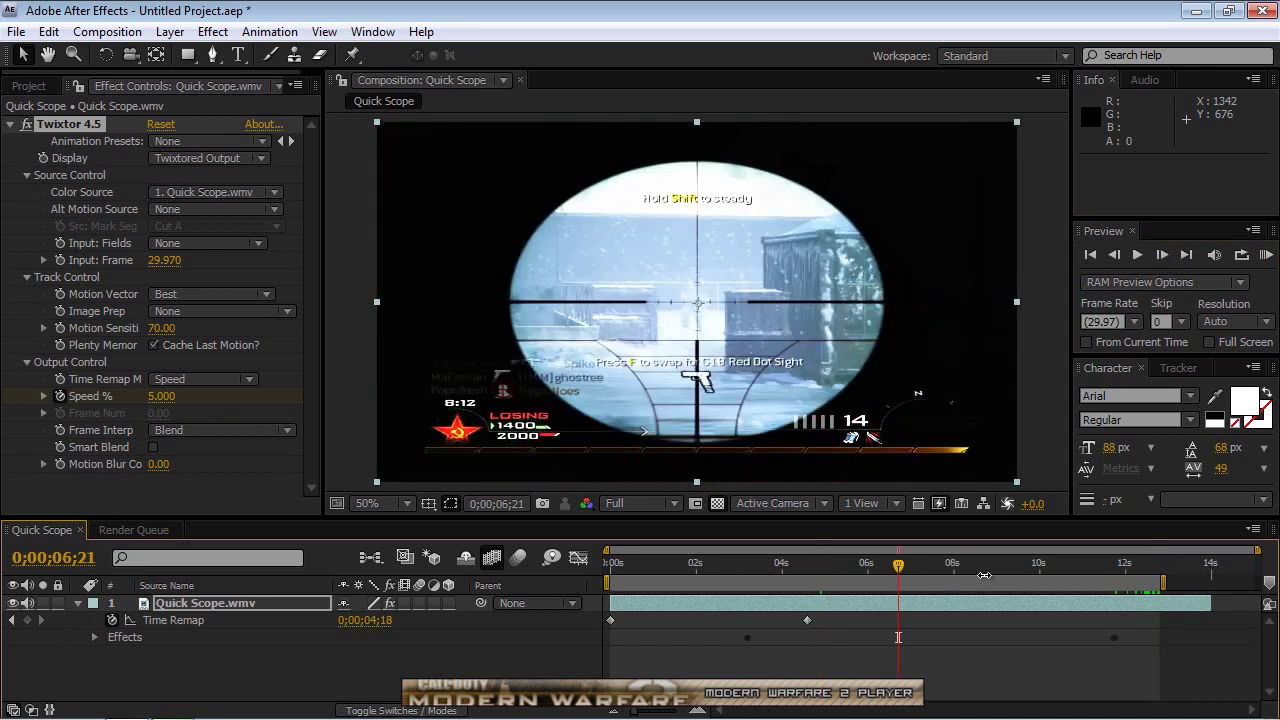